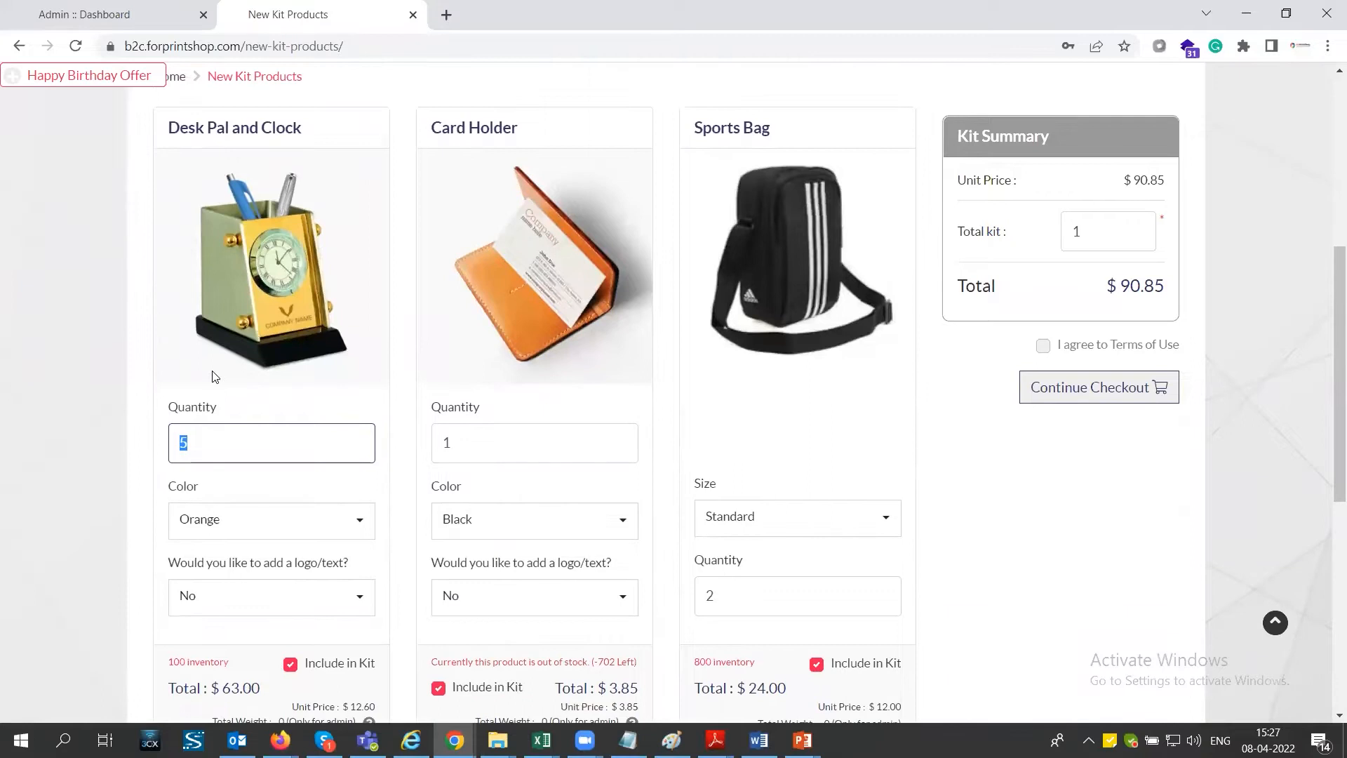
# - Set the kit quantities to 10 for Desk Pal and Clock, 5 for Card Holder and 5 for Sports Bag
pyautogui.write('10')
pyautogui.click(449, 430)
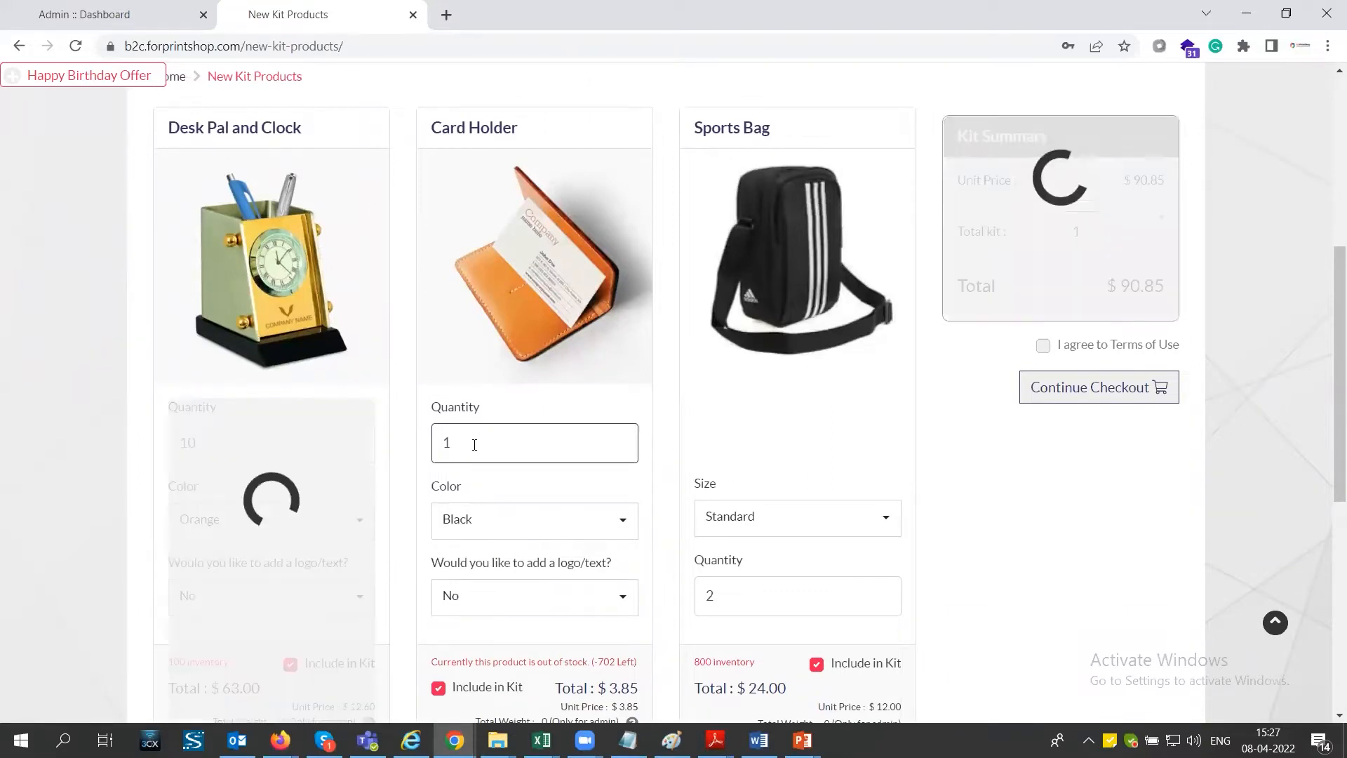
pyautogui.doubleClick(474, 438)
pyautogui.write('5')
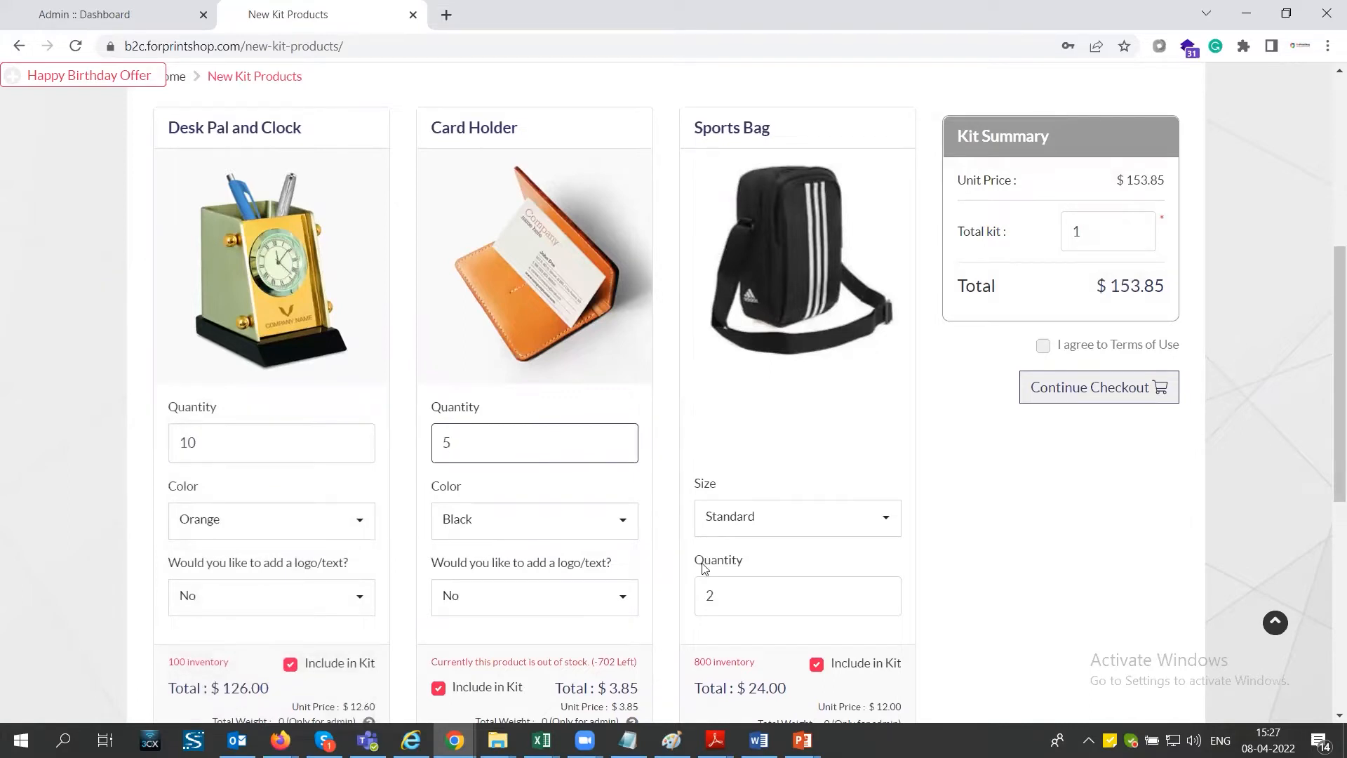
pyautogui.click(736, 575)
pyautogui.doubleClick(736, 575)
pyautogui.write('5')
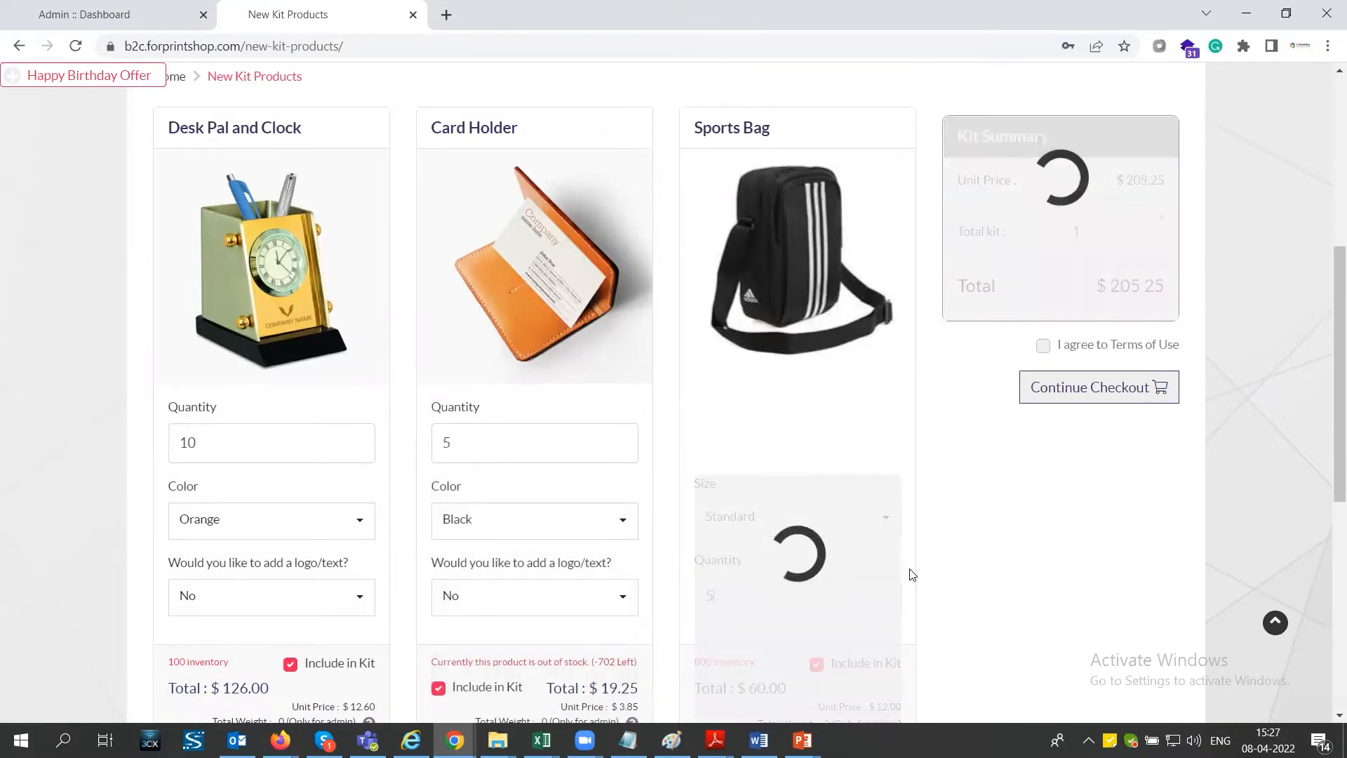
# - Exclude the Desk Pal and Clock from the kit
pyautogui.doubleClick(1068, 232)
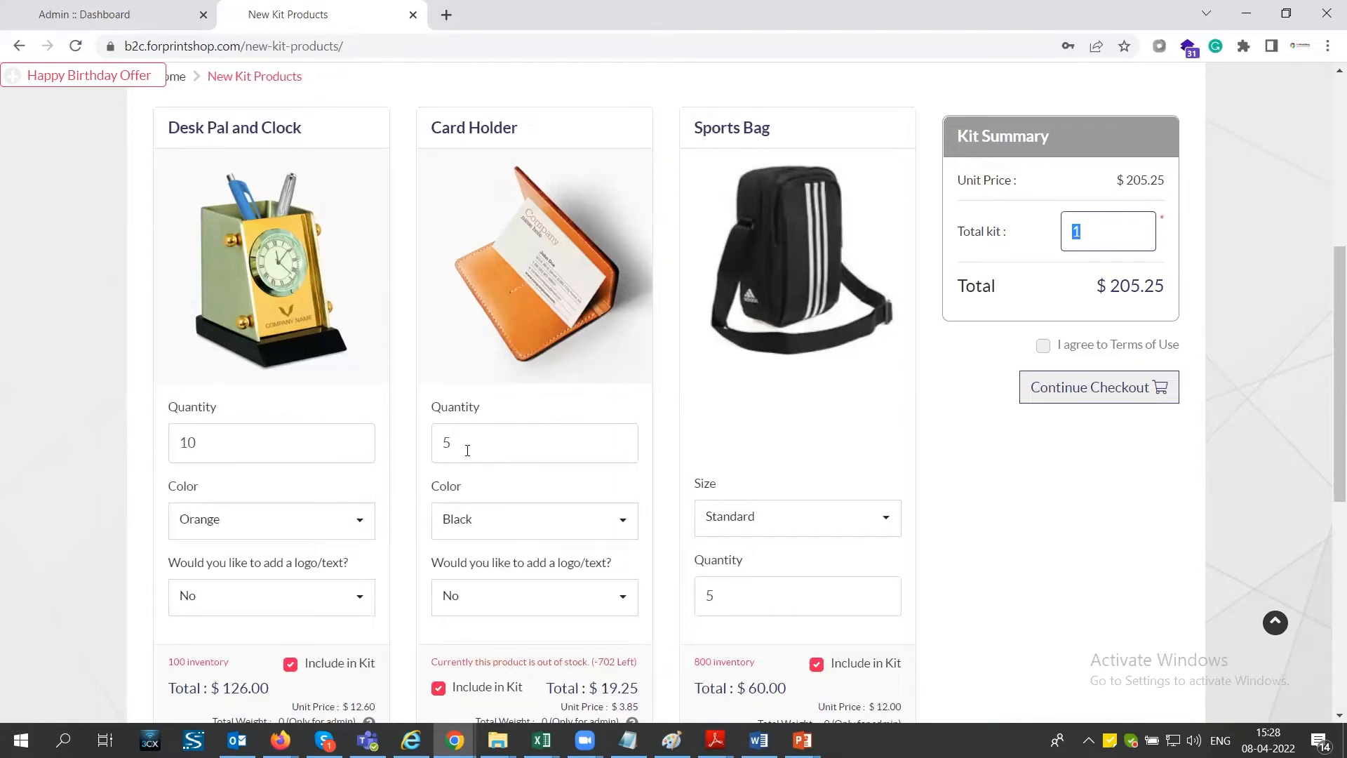
pyautogui.scroll(-1, 371, 533)
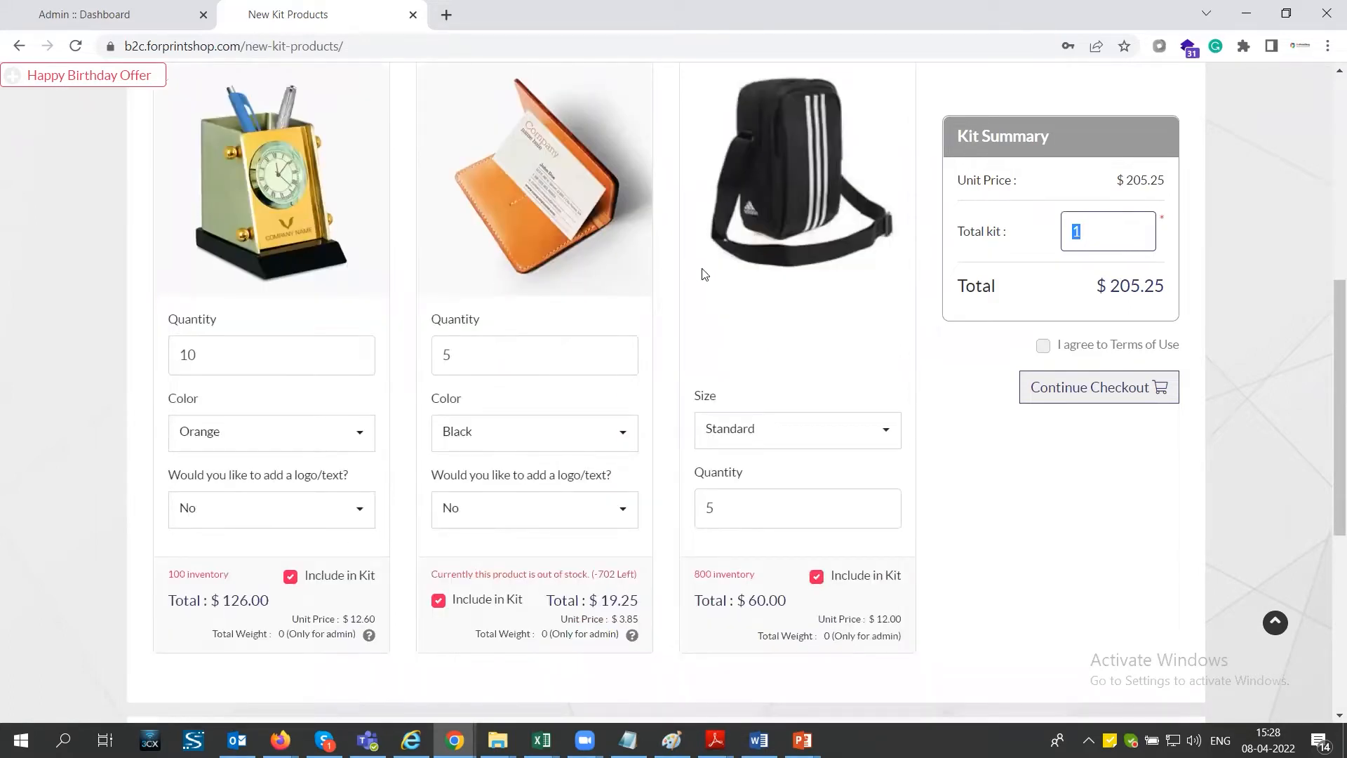
pyautogui.click(292, 579)
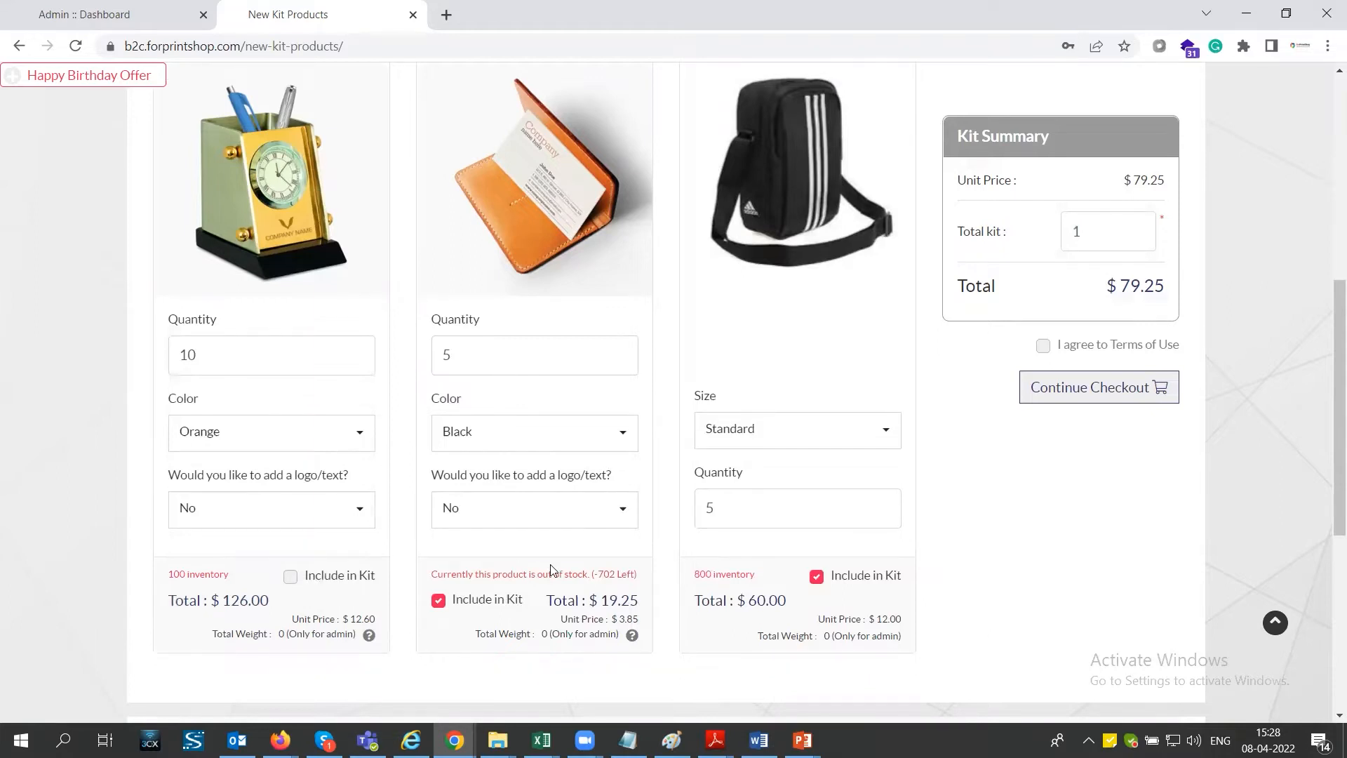
pyautogui.scroll(1, 551, 569)
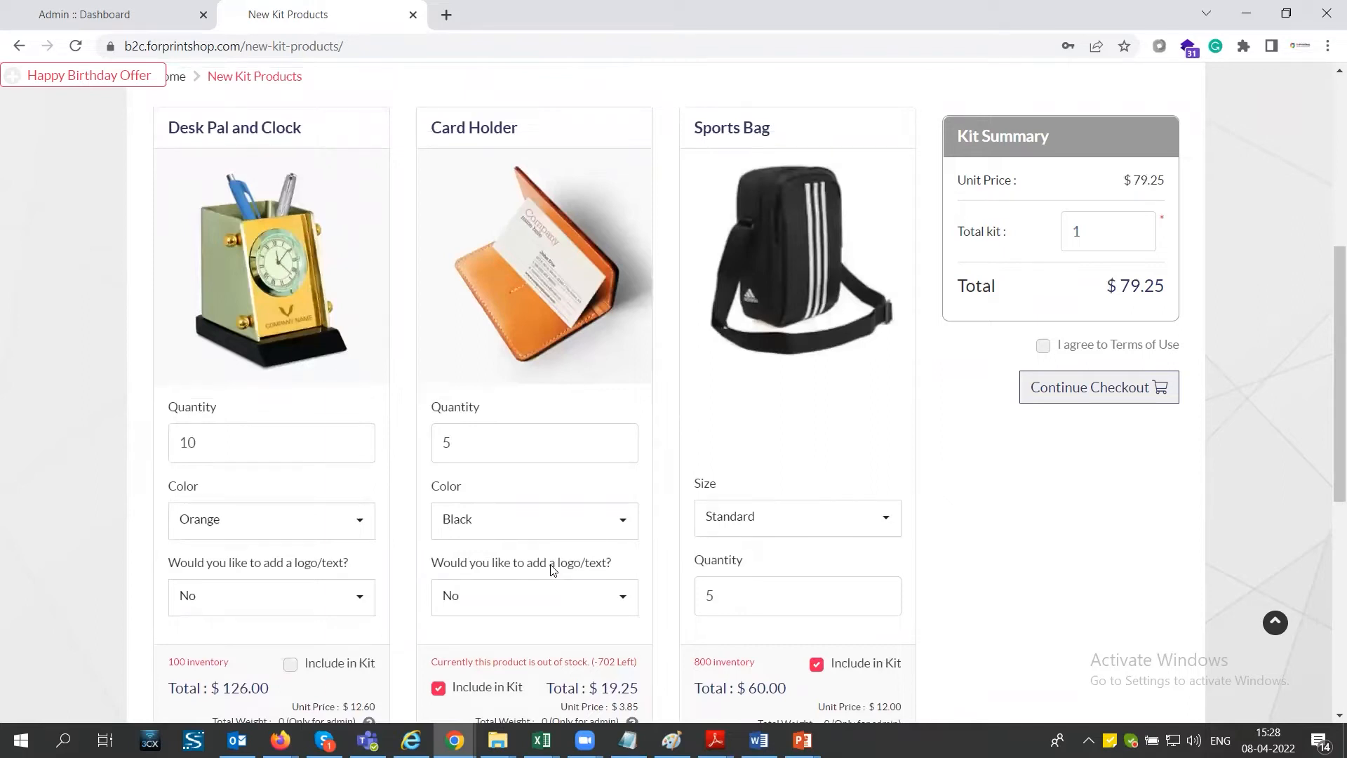
# - Switch to the admin site, open the Predefined Products list and start adding a product
pyautogui.click(110, 25)
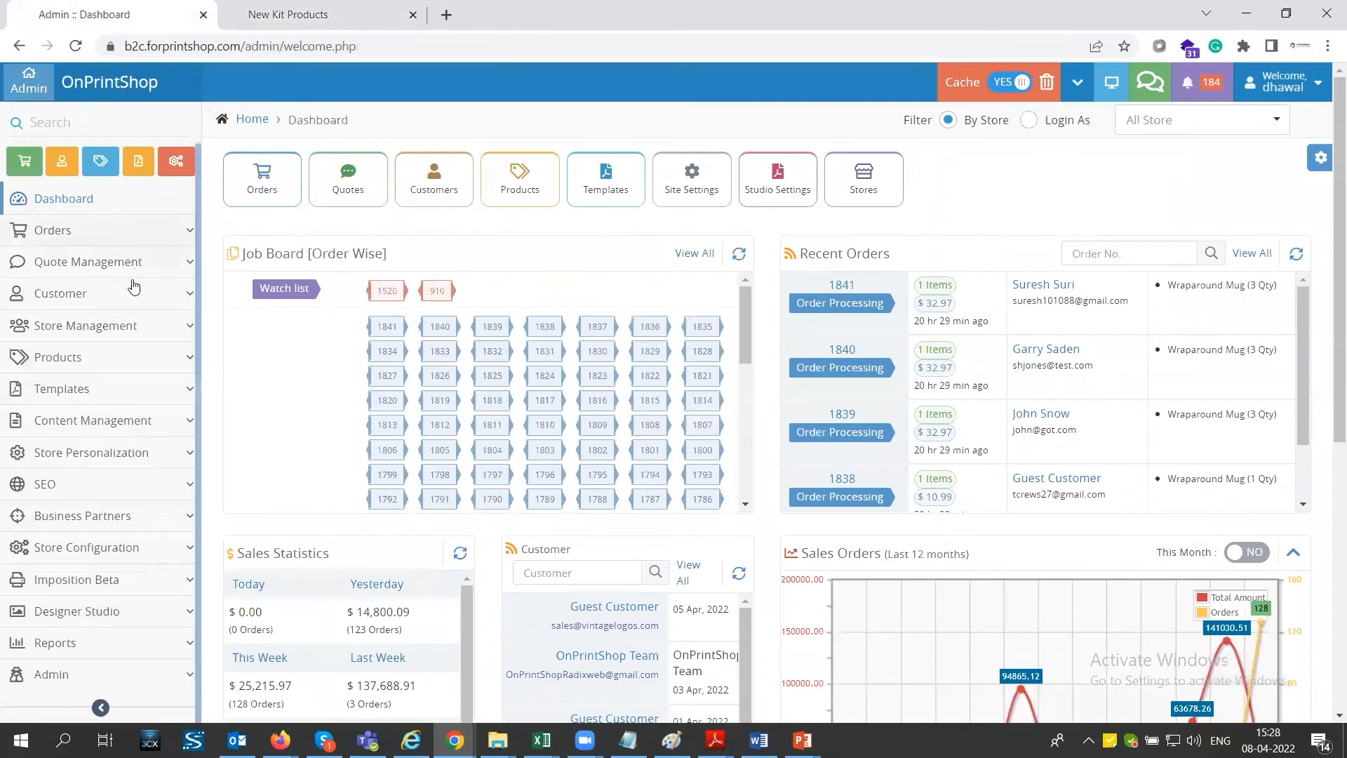
pyautogui.click(111, 359)
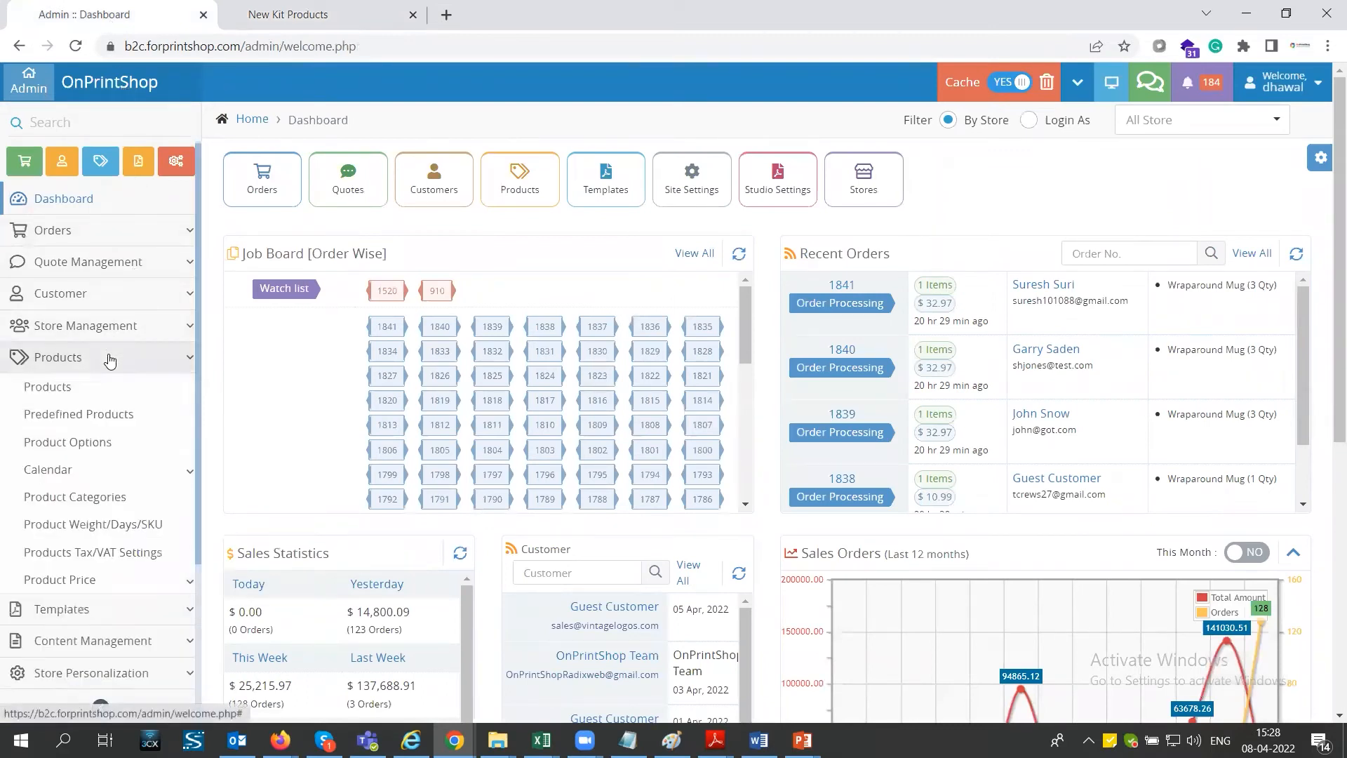
pyautogui.click(111, 413)
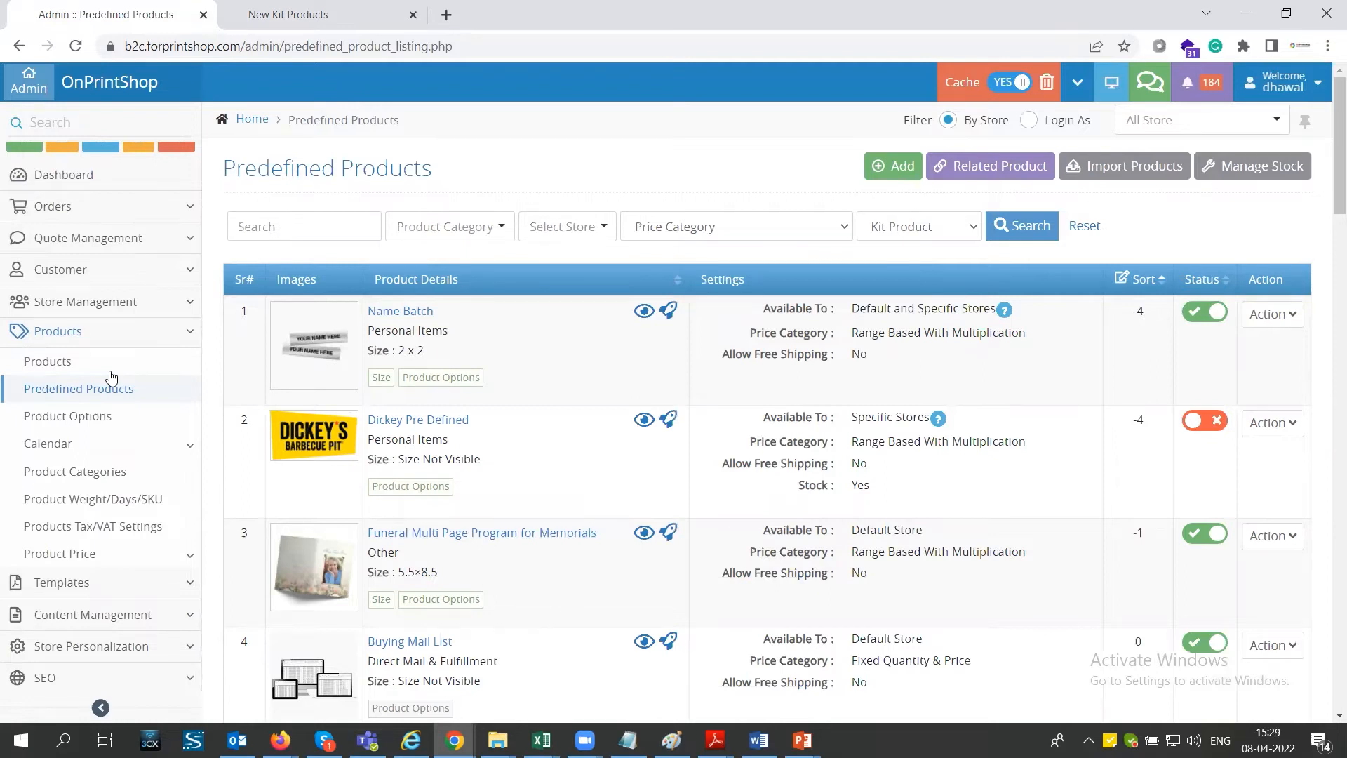
pyautogui.click(891, 167)
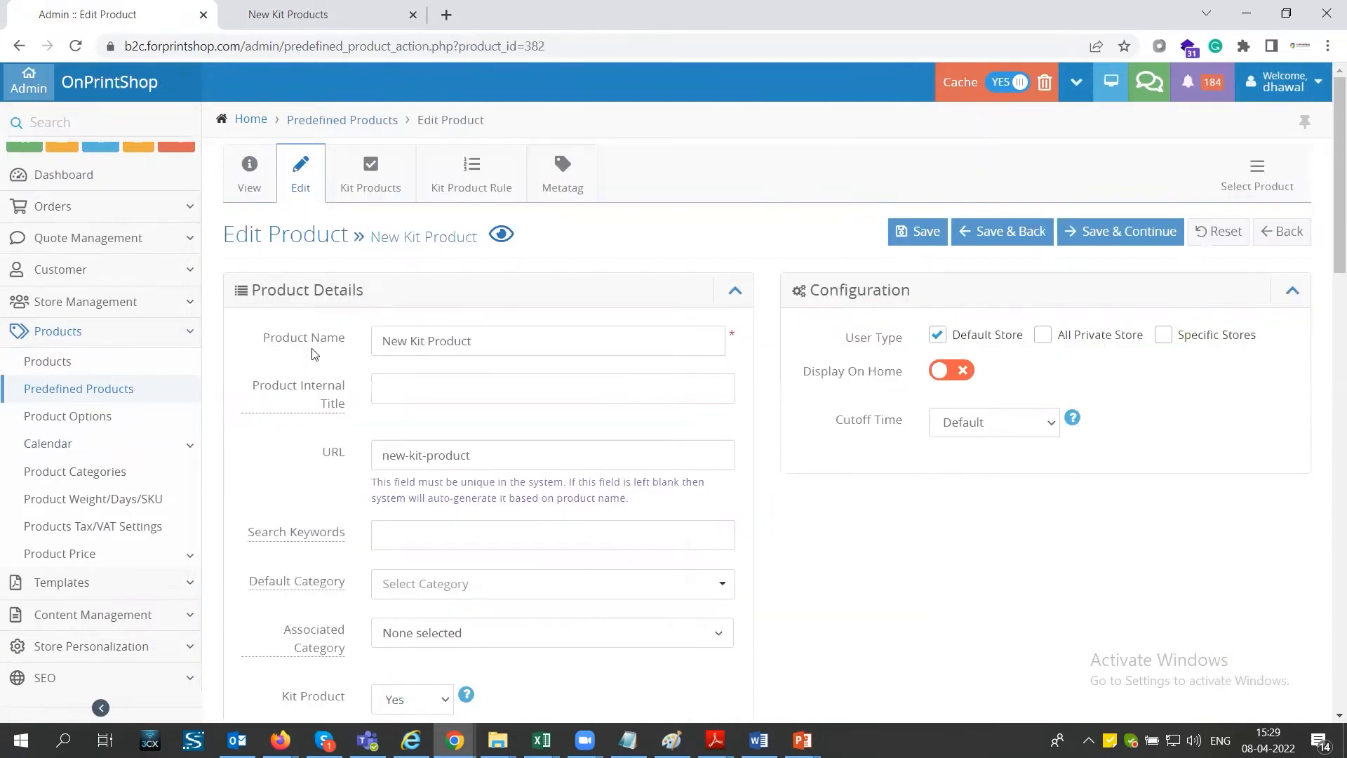
# - Set the Kit Product option to Yes in the details of New Kit Product
pyautogui.tripleClick(479, 341)
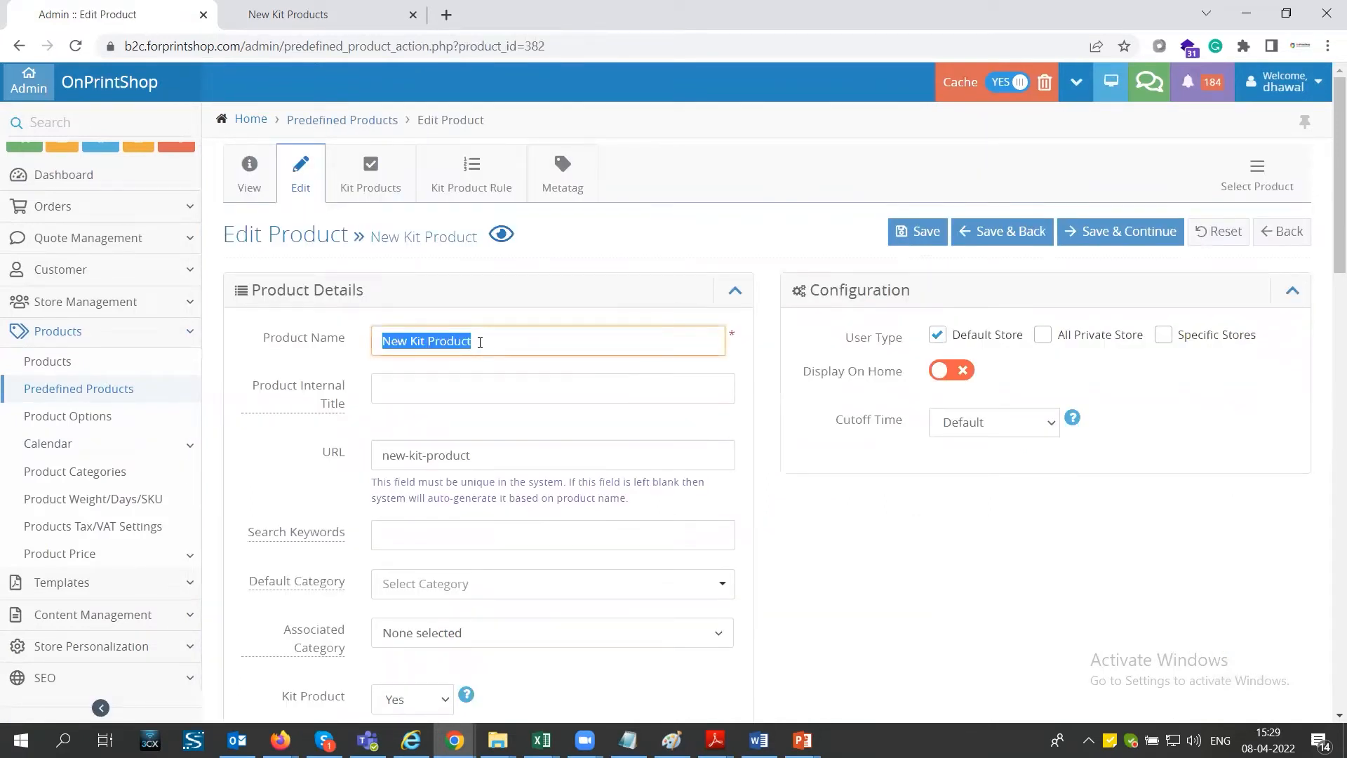
pyautogui.scroll(-1, 466, 477)
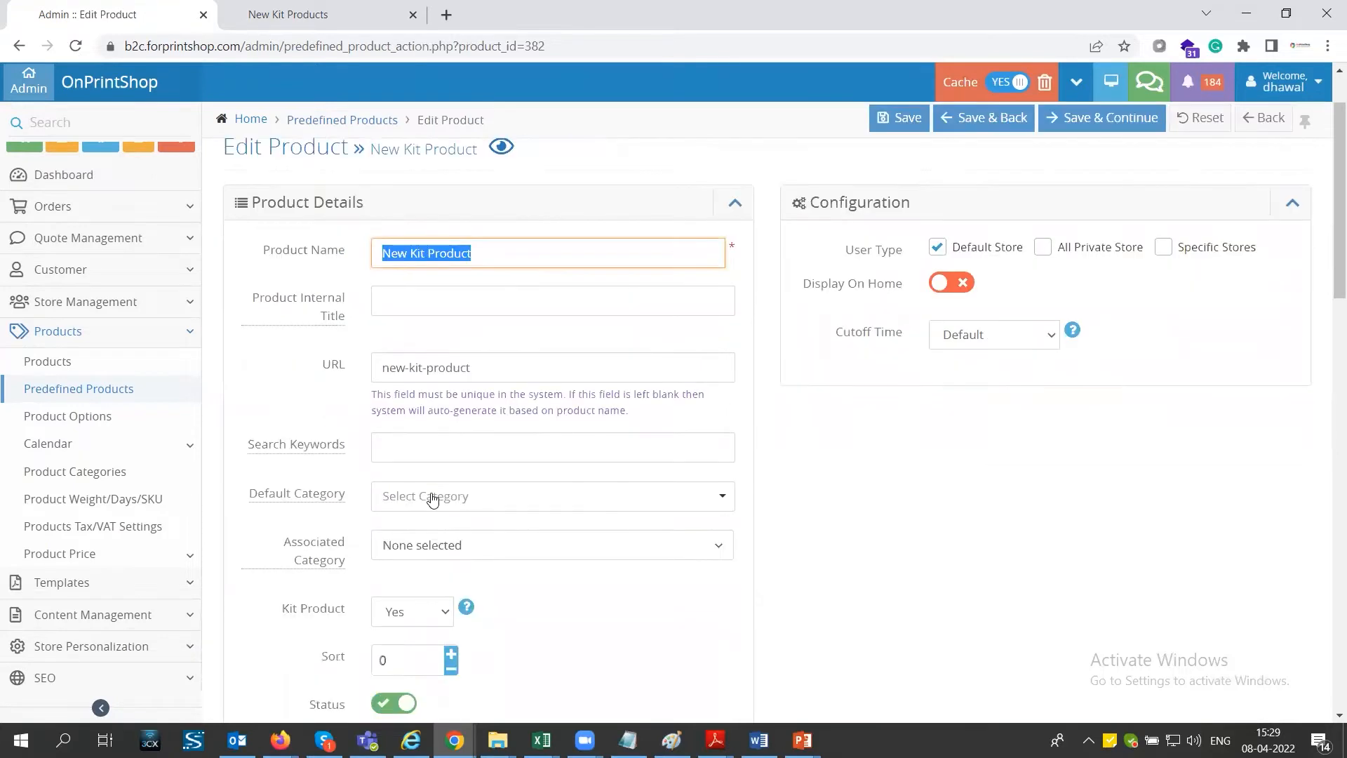
pyautogui.scroll(-1, 432, 498)
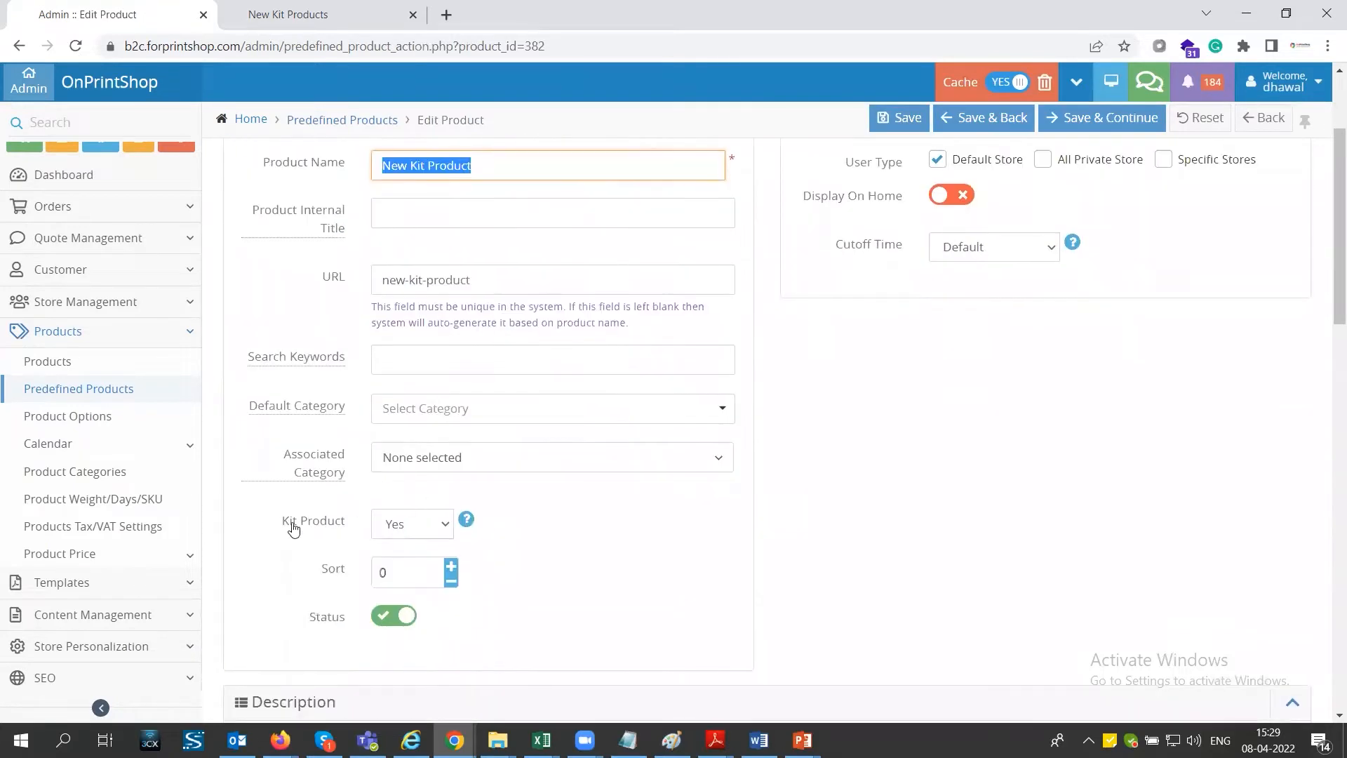
pyautogui.moveTo(281, 524); pyautogui.dragTo(345, 528)
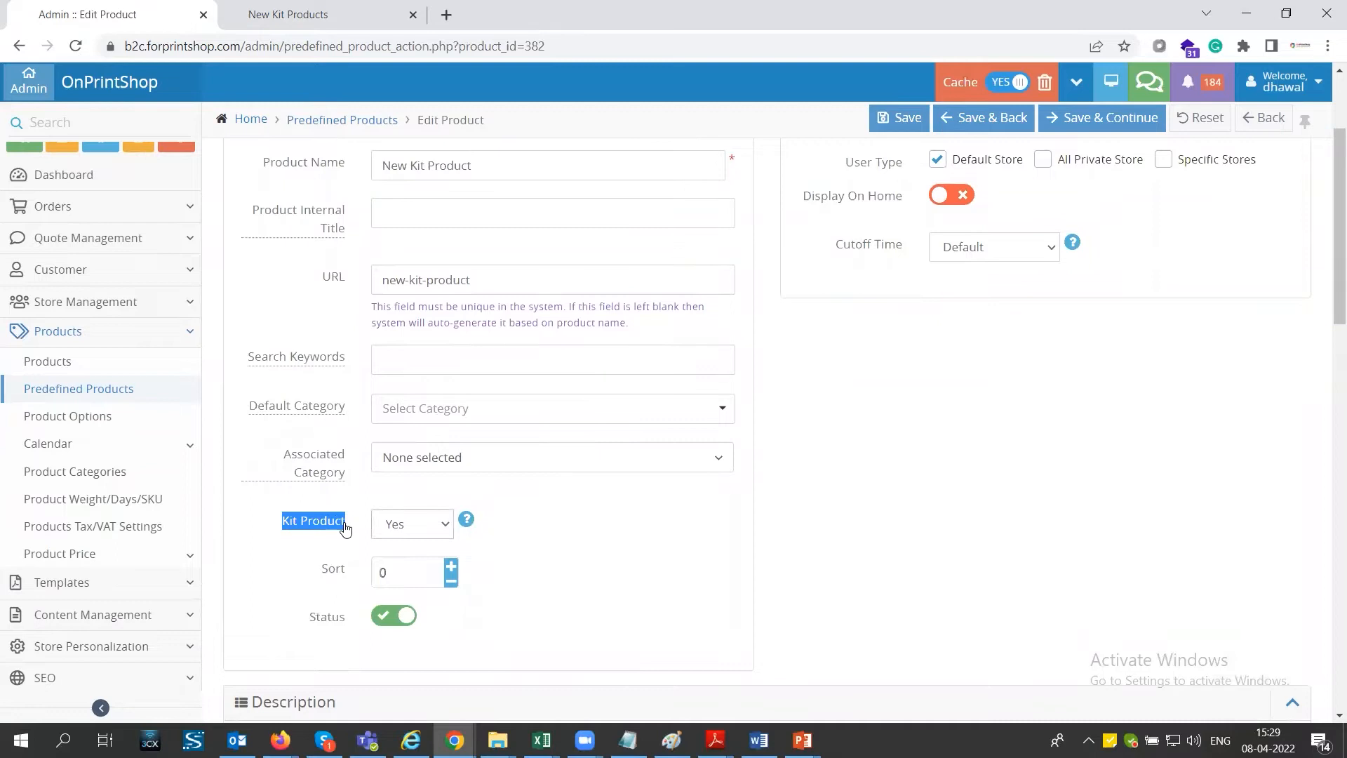
pyautogui.click(399, 524)
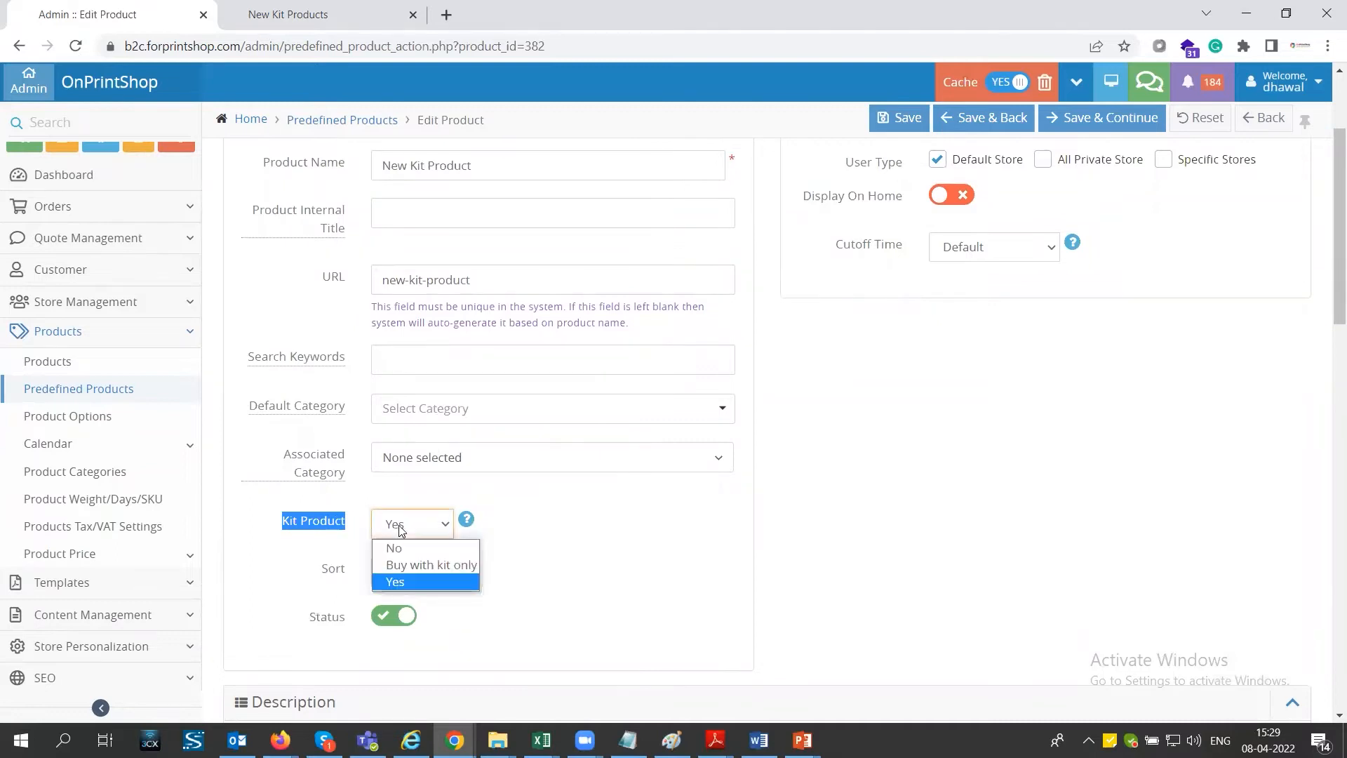
pyautogui.click(408, 582)
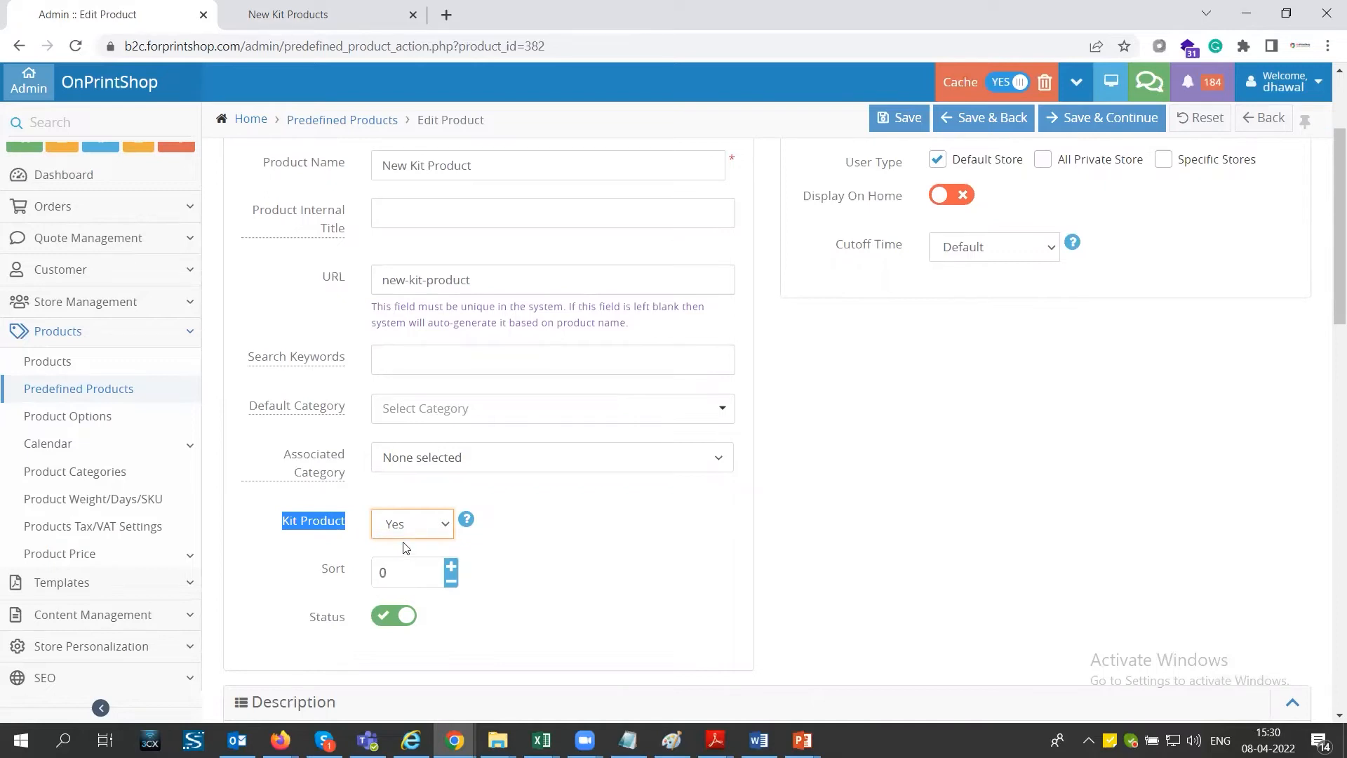
# - Open the kit's product assignment and go through the assigned Card Holder, Desk Pal and Clock, and Sports Bag
pyautogui.scroll(-4, 430, 547)
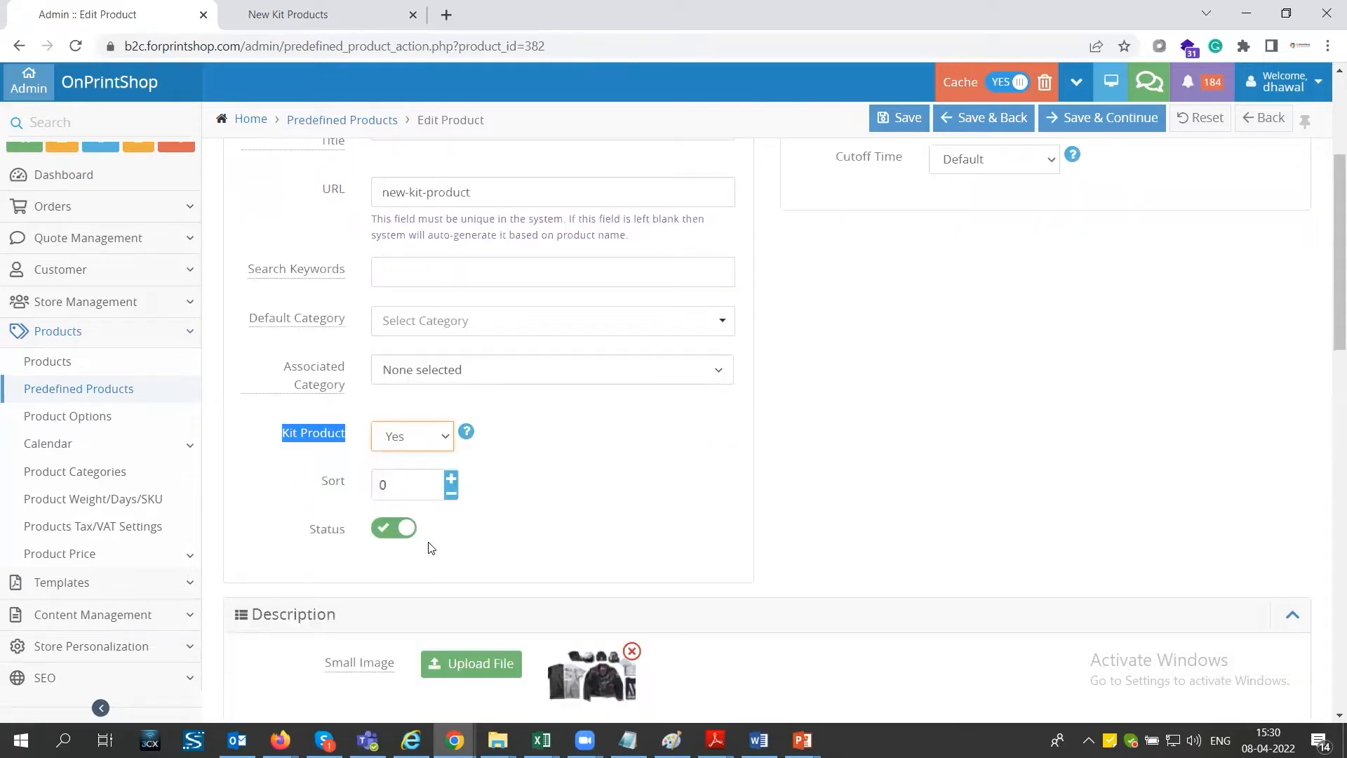
pyautogui.scroll(-15, 468, 541)
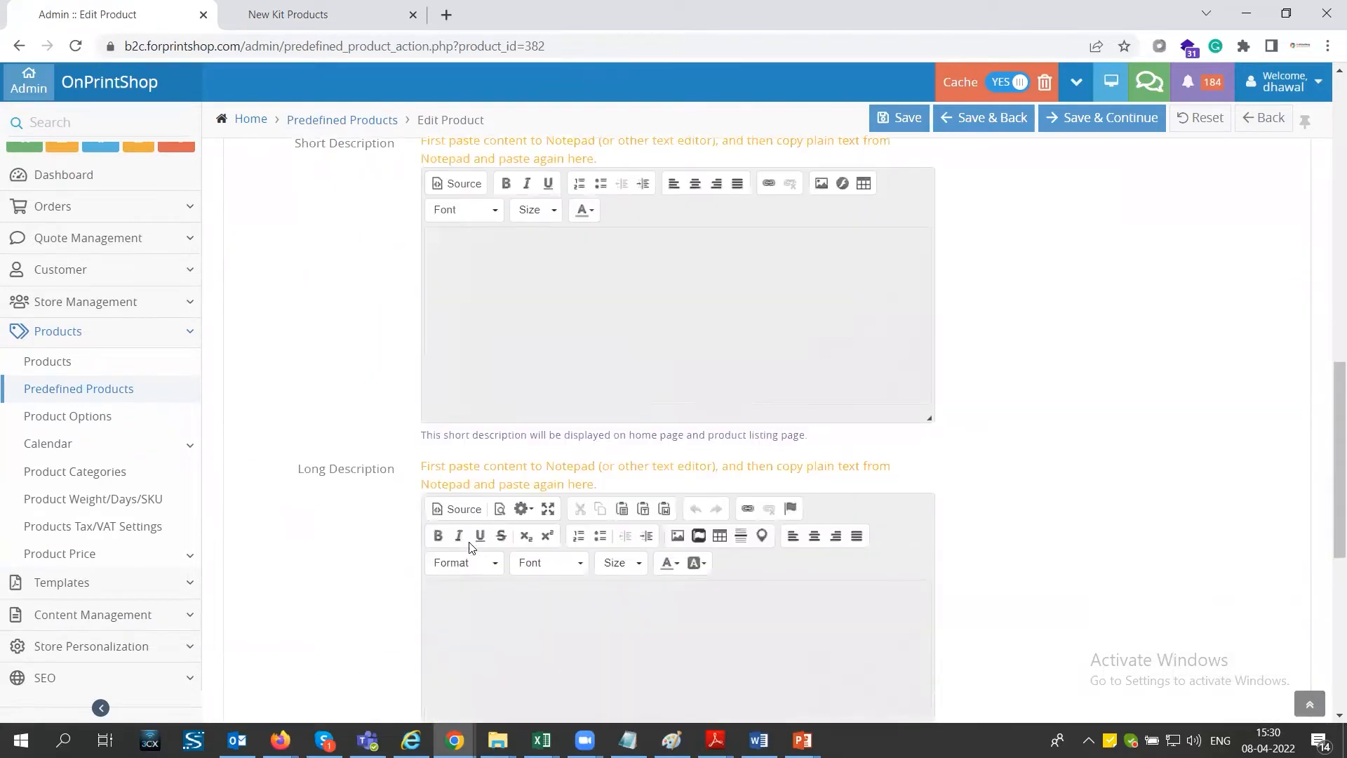
pyautogui.scroll(20, 469, 541)
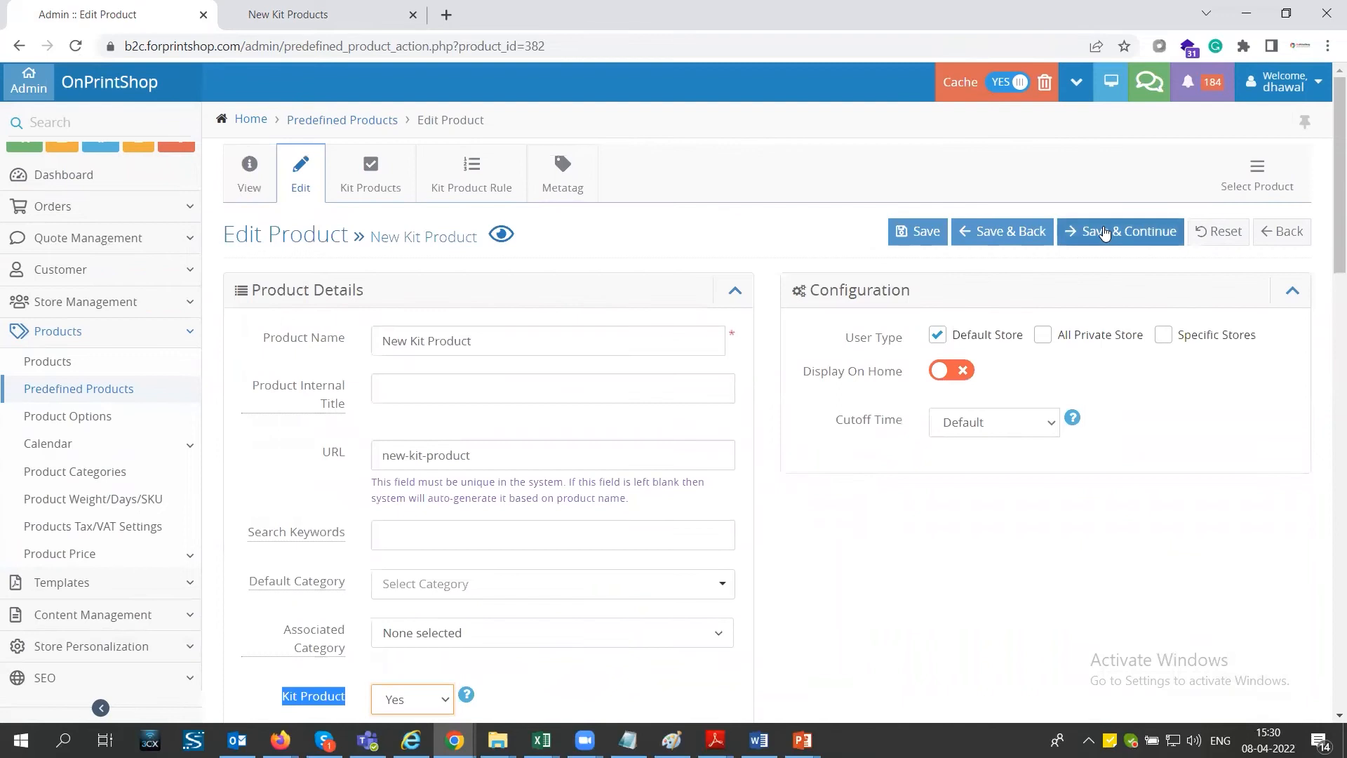
pyautogui.click(362, 175)
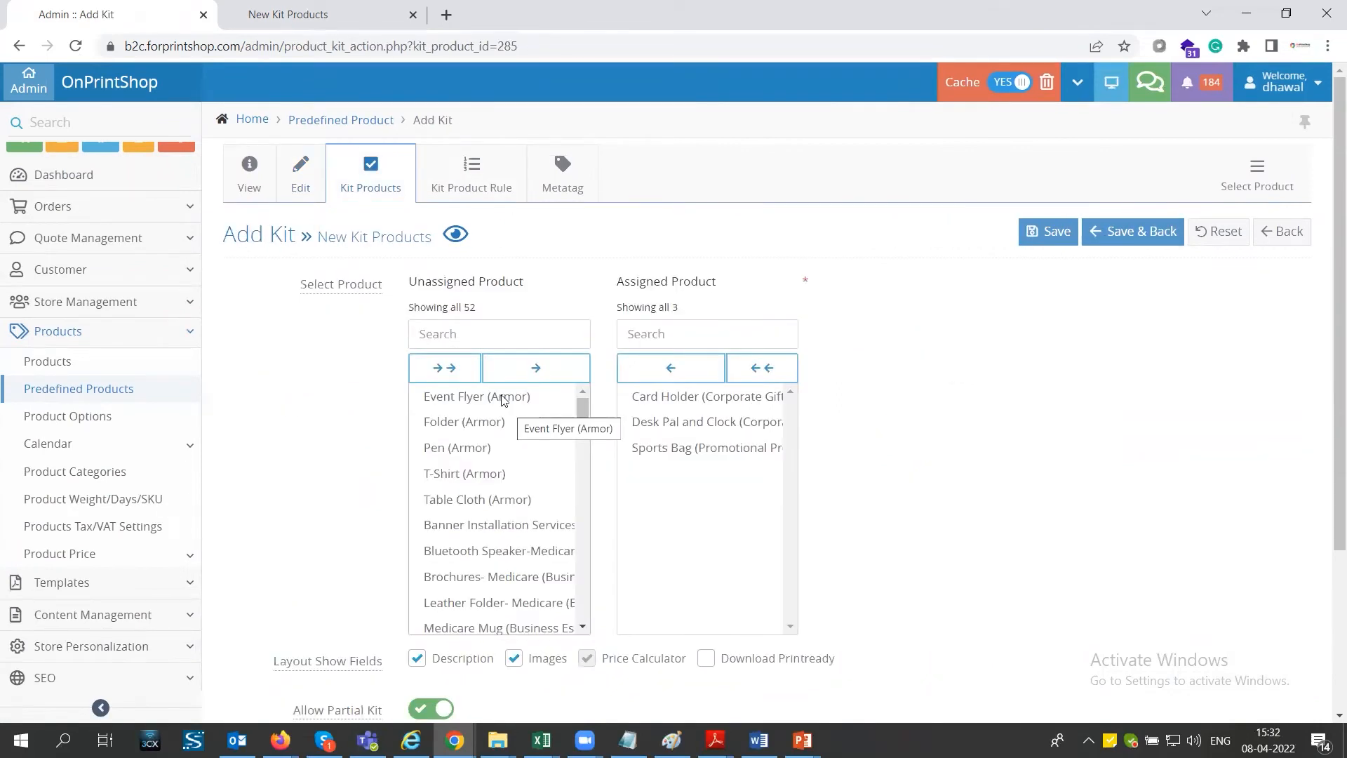
pyautogui.click(678, 400)
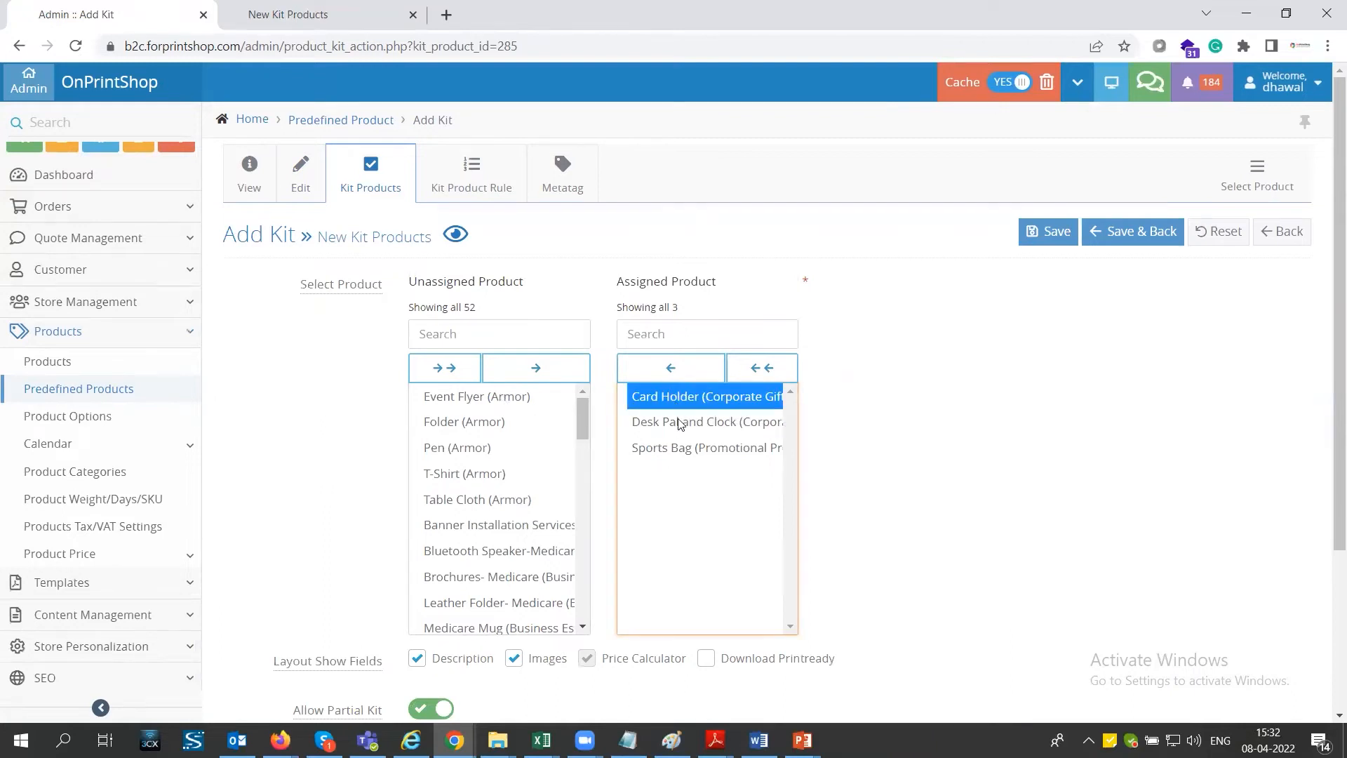
pyautogui.click(678, 423)
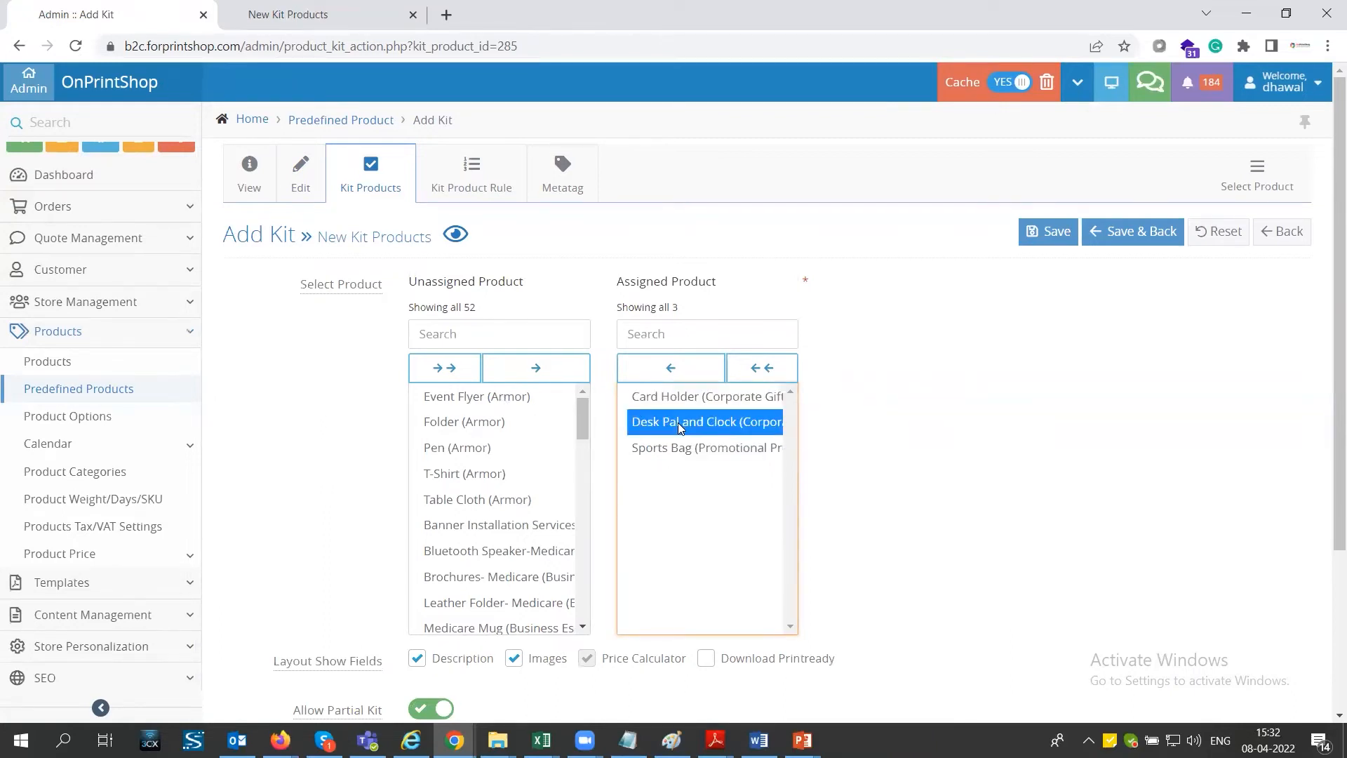
pyautogui.click(684, 452)
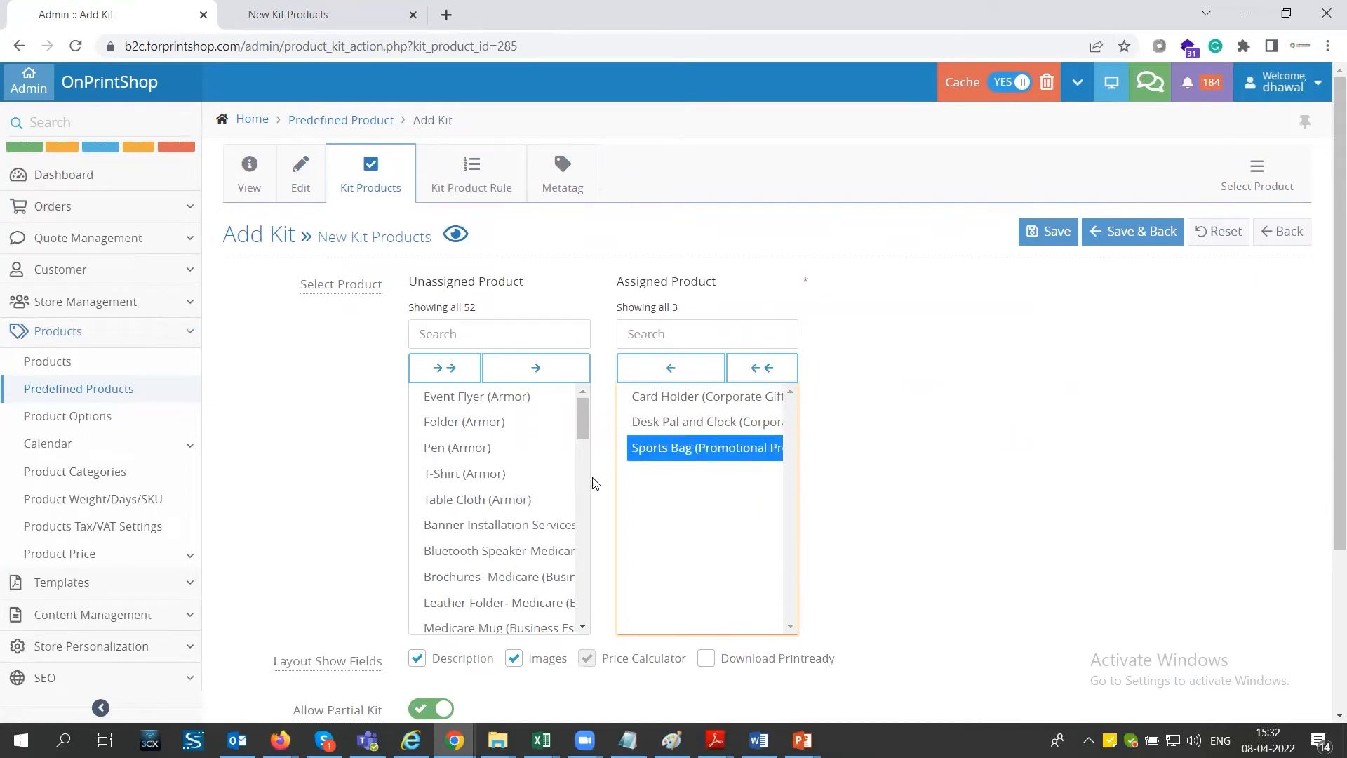
# - Examine the Layout Show Fields and Allow Partial Kit settings, comparing them with the Include in Kit choices on the storefront
pyautogui.scroll(-1, 684, 452)
pyautogui.moveTo(311, 583)
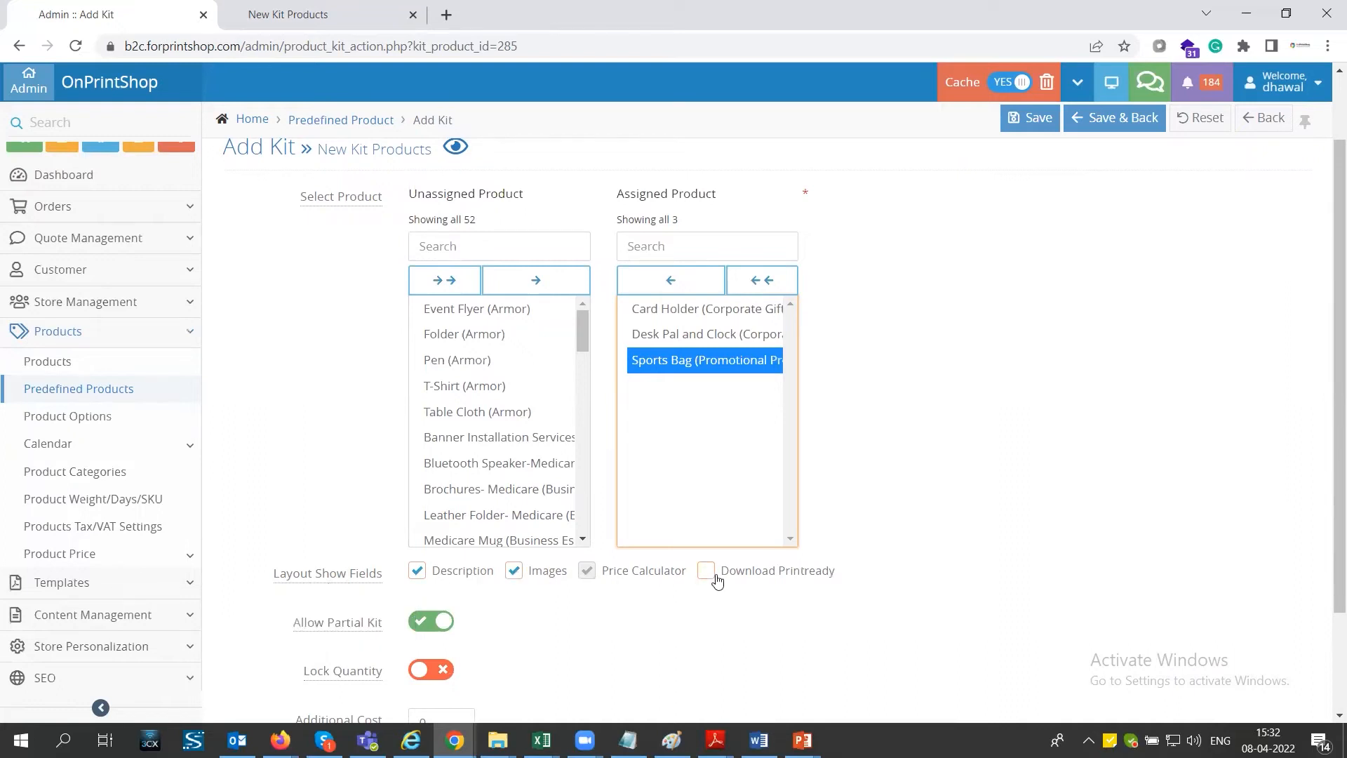
pyautogui.scroll(-1, 716, 581)
pyautogui.moveTo(351, 543)
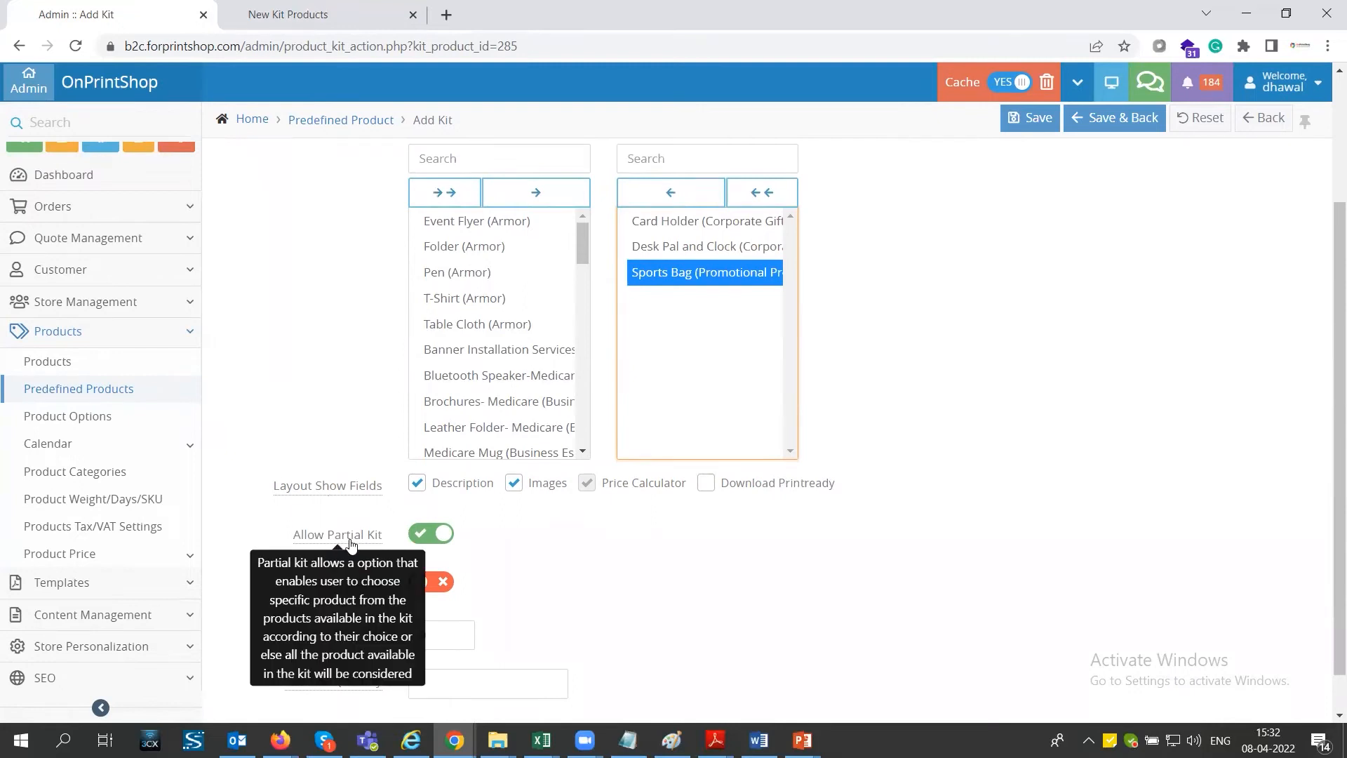
pyautogui.click(690, 222)
pyautogui.click(686, 274)
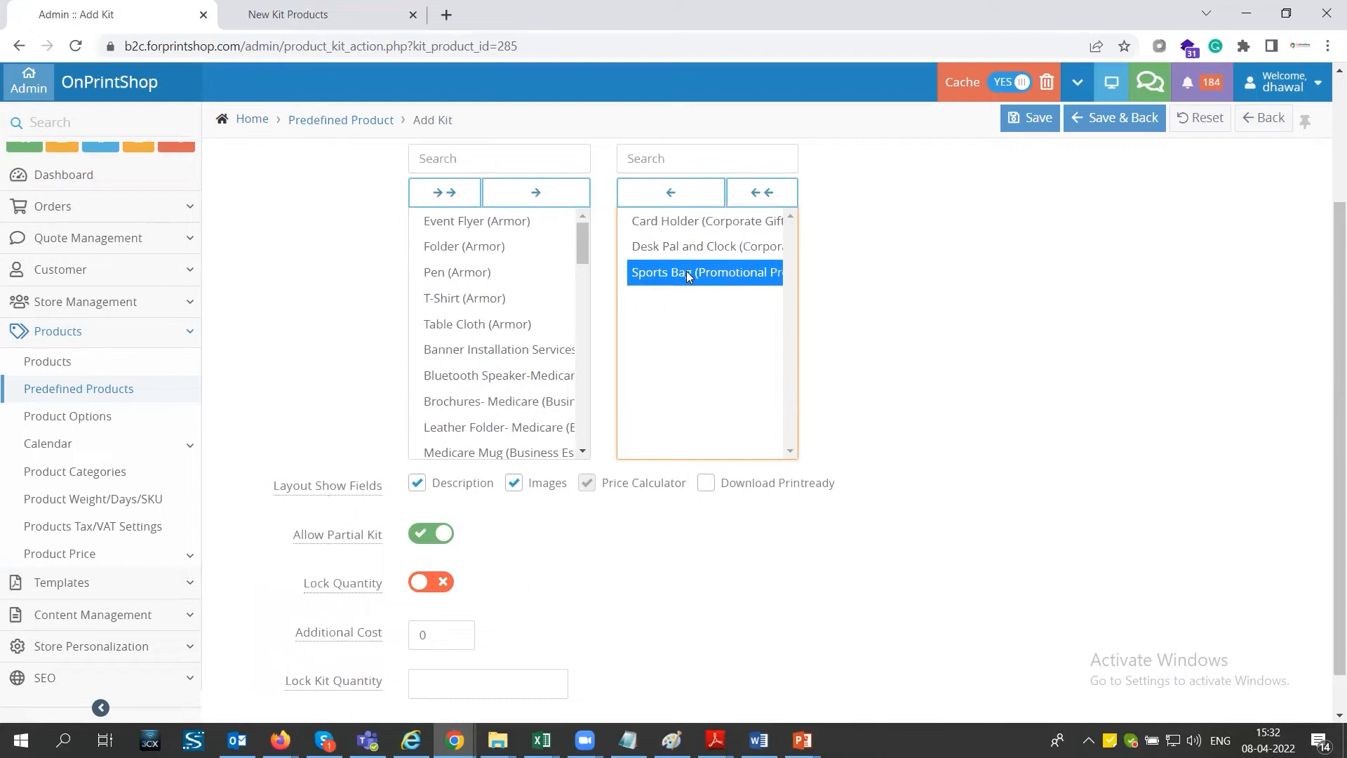
pyautogui.click(279, 15)
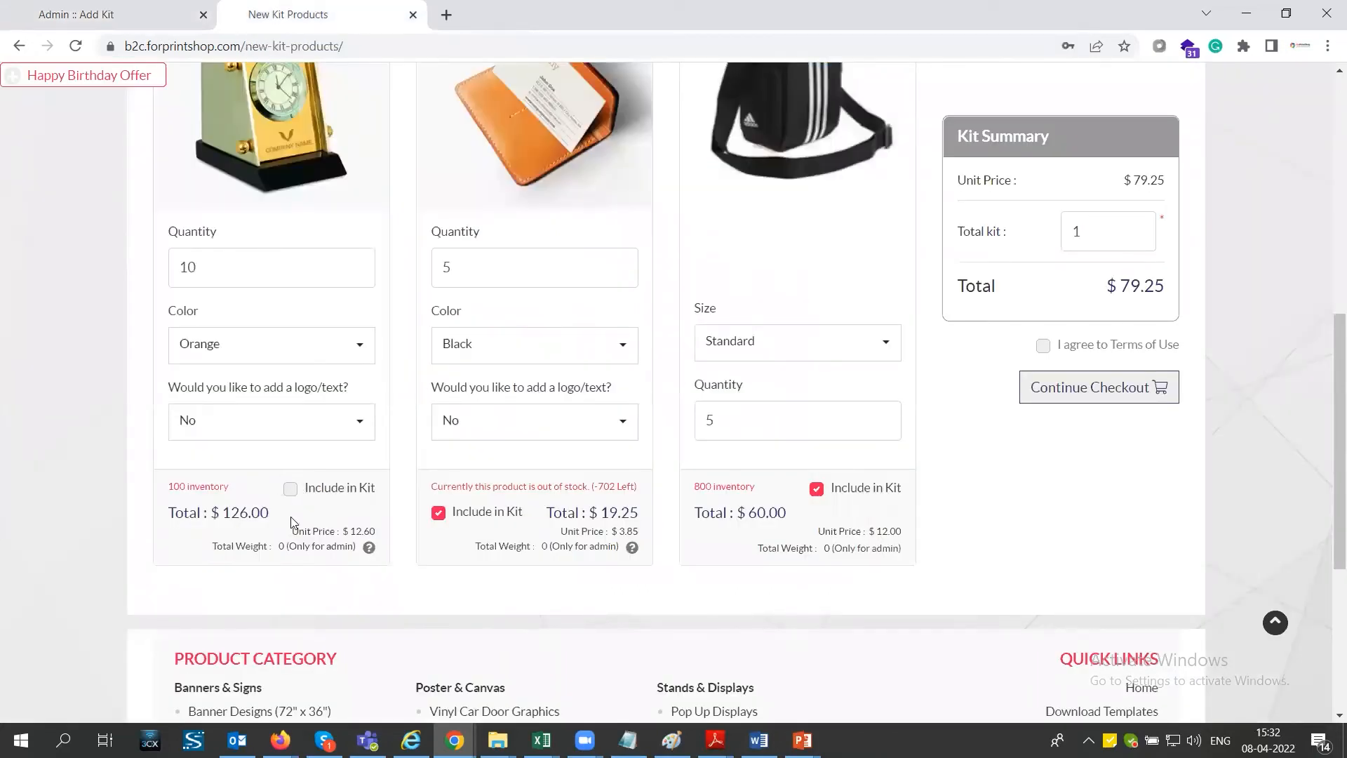
pyautogui.click(133, 15)
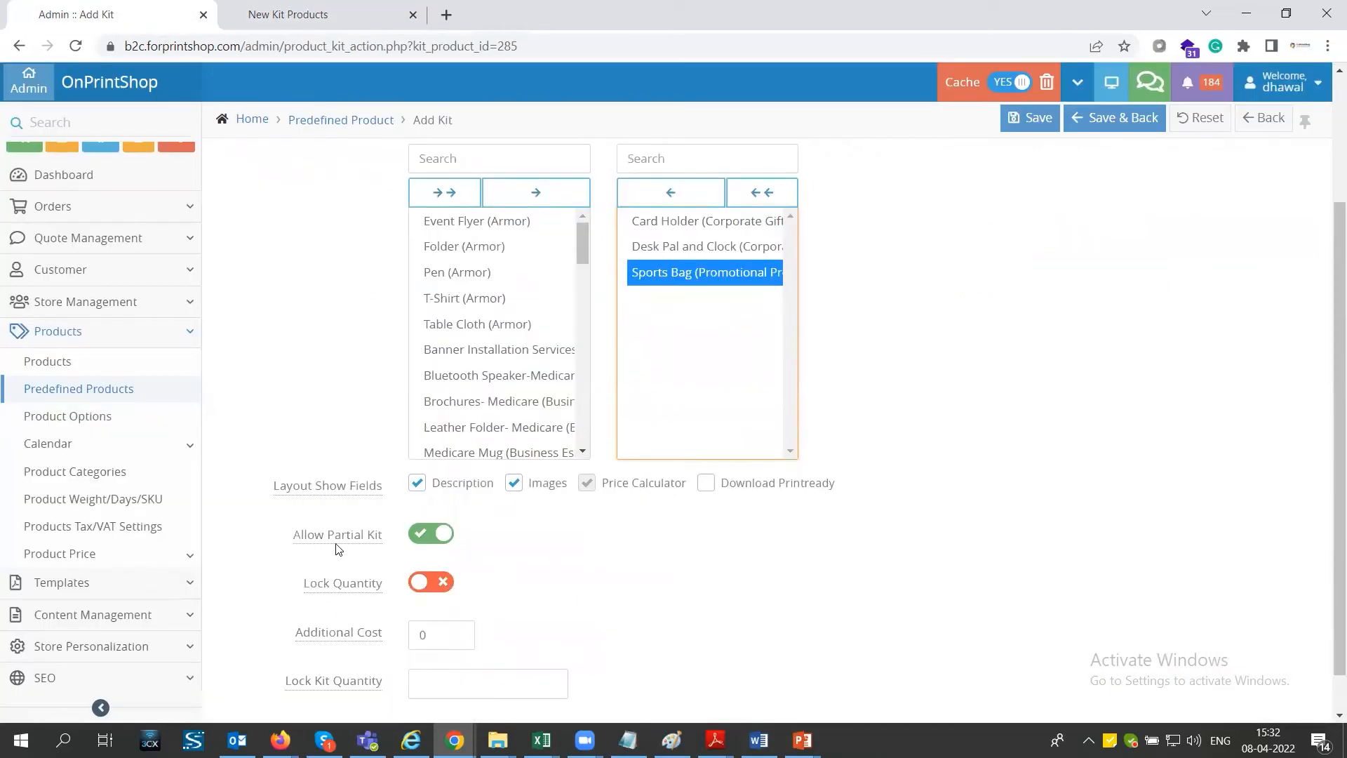
# - Compare the kit's Lock Quantity setting with the Desk Pal and Clock quantity field on the storefront
pyautogui.moveTo(370, 583)
pyautogui.click(309, 17)
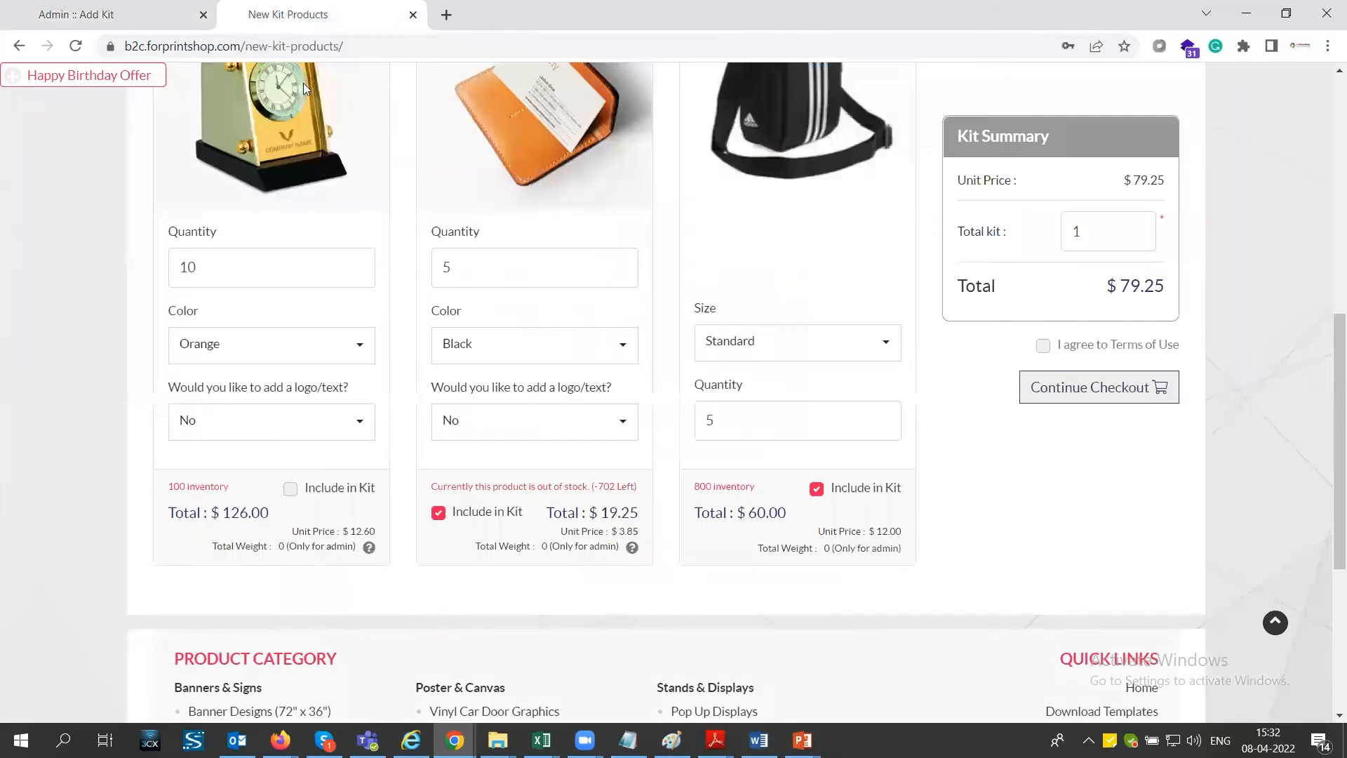
pyautogui.click(216, 259)
pyautogui.doubleClick(216, 260)
pyautogui.click(175, 16)
# - Review the Additional Cost and Lock Kit Quantity fields, and set Total kit to 2 in the storefront's Kit Summary
pyautogui.scroll(-1, 416, 591)
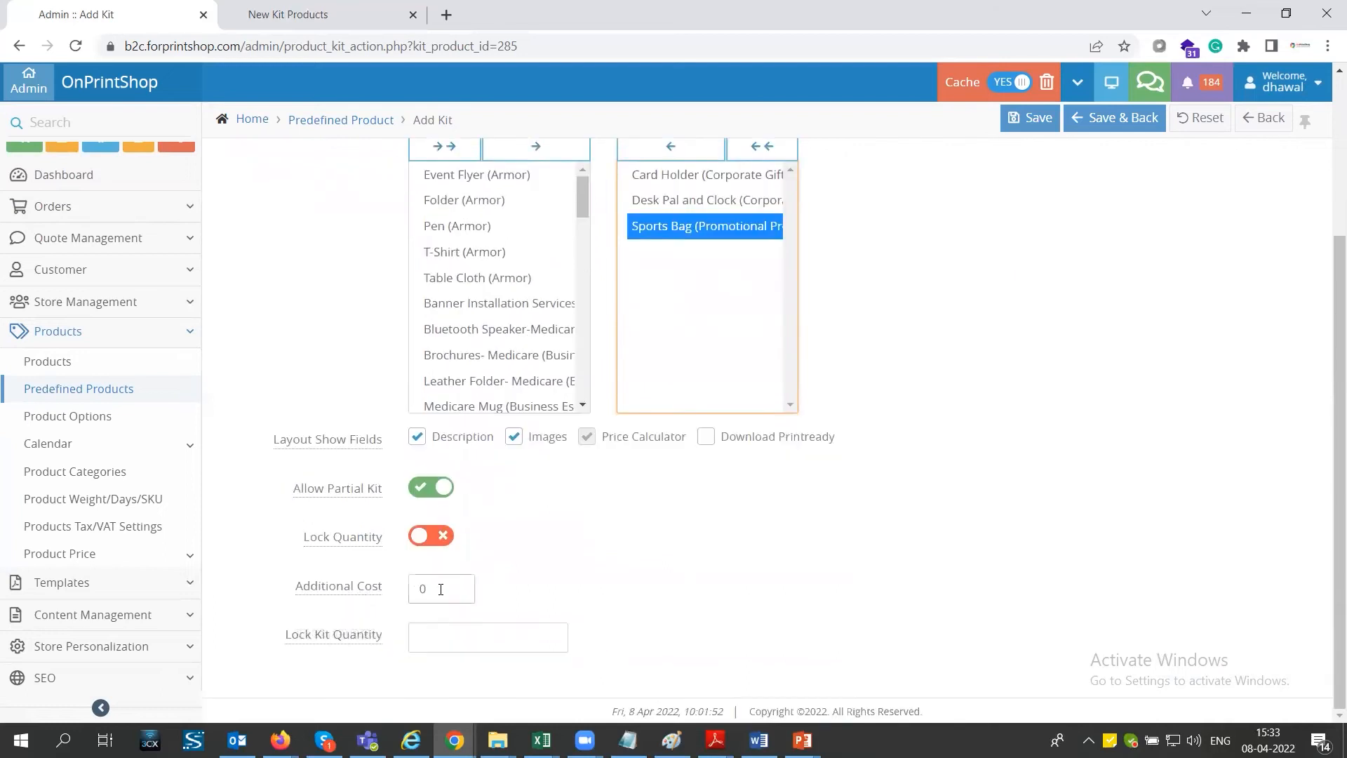
pyautogui.doubleClick(418, 590)
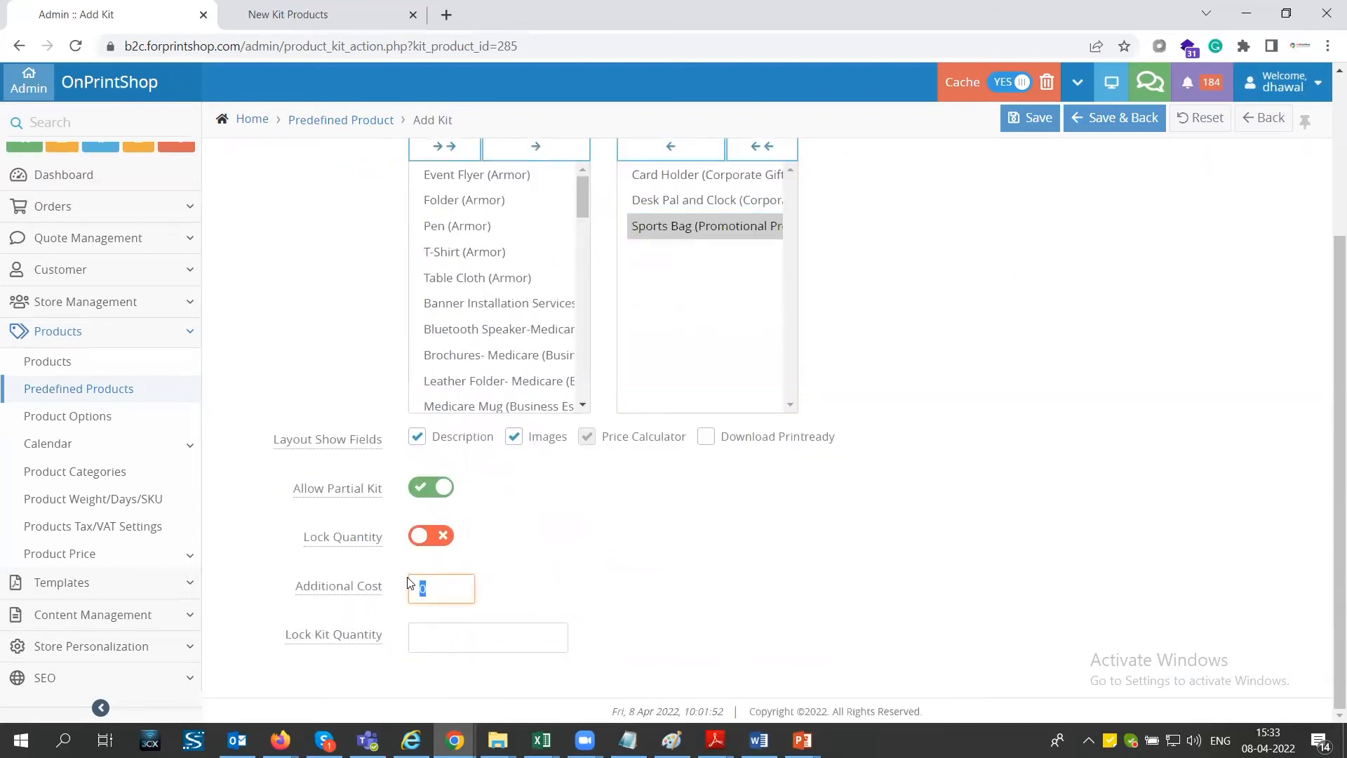
pyautogui.click(413, 637)
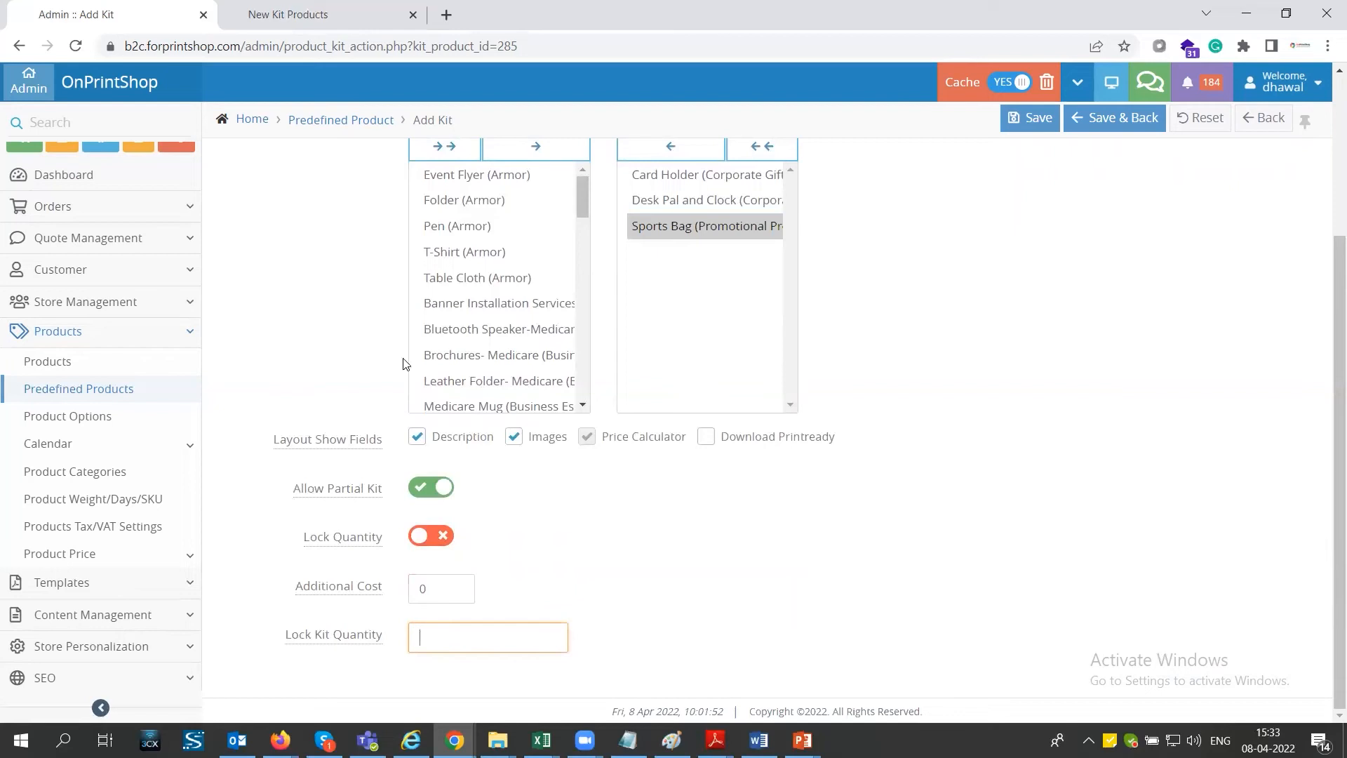
pyautogui.click(319, 20)
pyautogui.doubleClick(1089, 235)
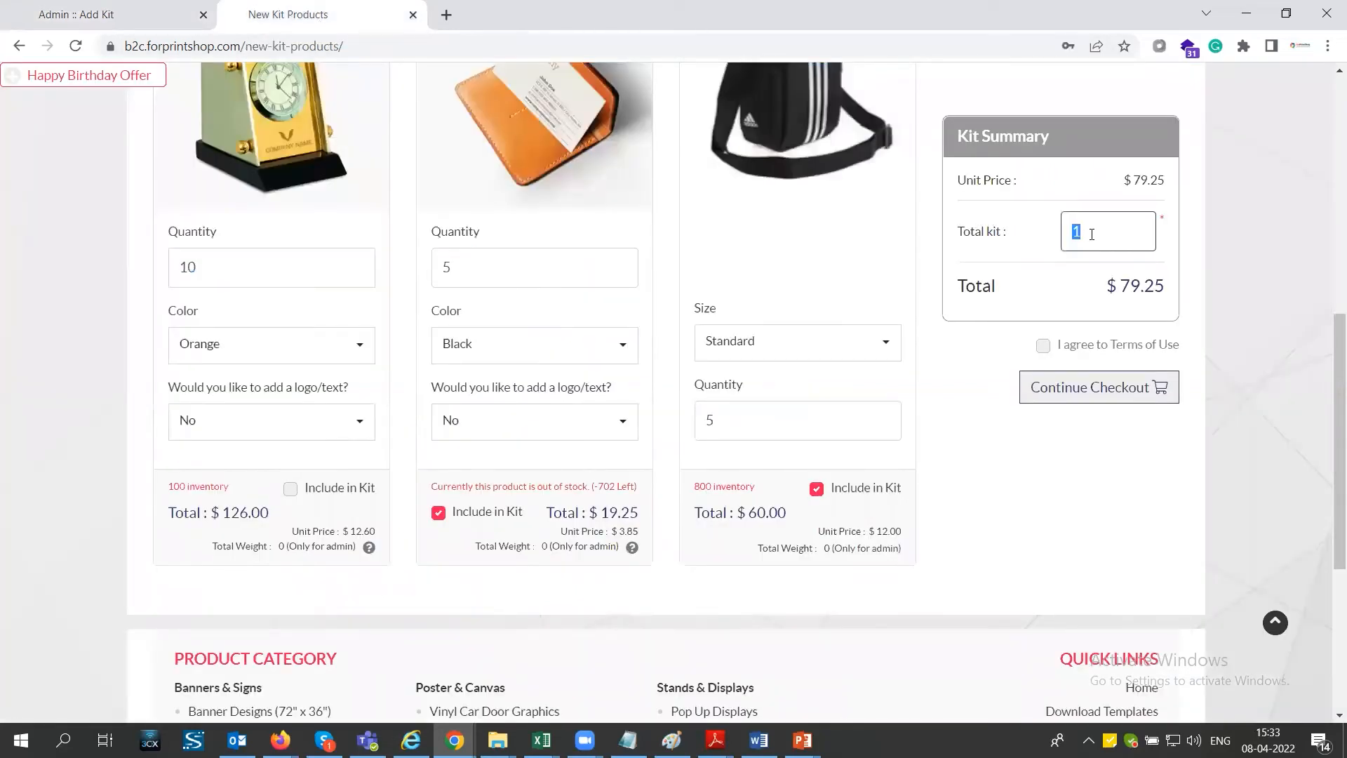
pyautogui.write('2')
# - Set the kit's Lock Kit Quantity to 1,2,5,10 in the admin site
pyautogui.click(119, 14)
pyautogui.write('1')
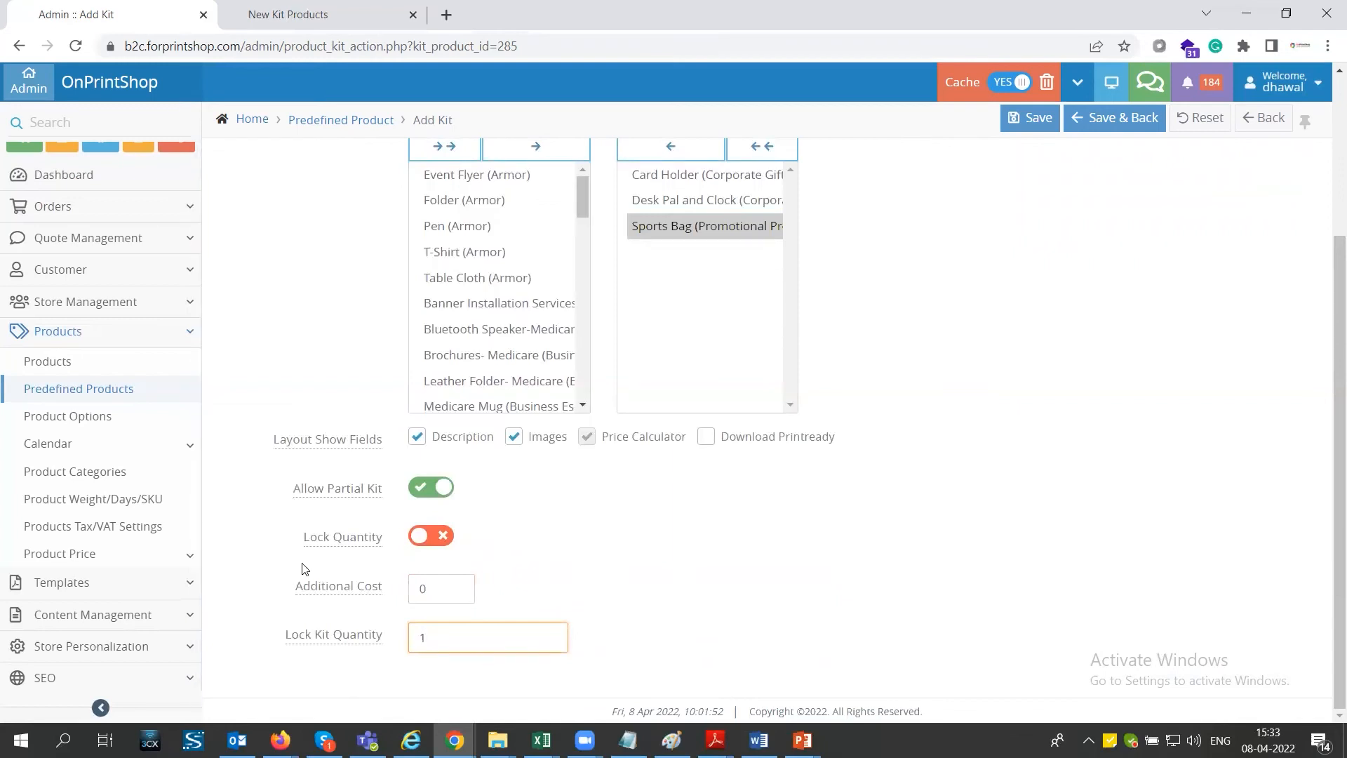
pyautogui.write('.2,5,10')
# - Open the kit product rules and examine the Sports Bag row's default quantity
pyautogui.scroll(2, 496, 645)
pyautogui.scroll(1, 497, 648)
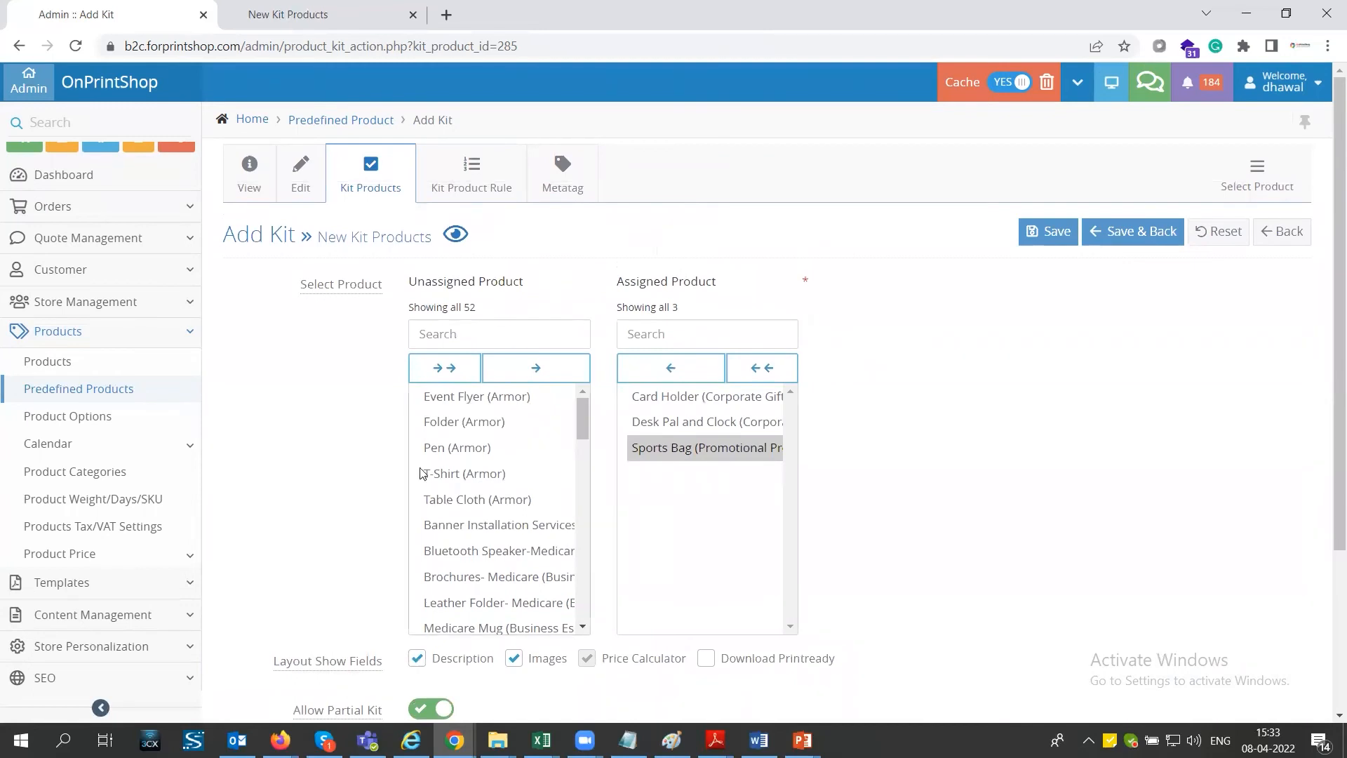
pyautogui.click(495, 181)
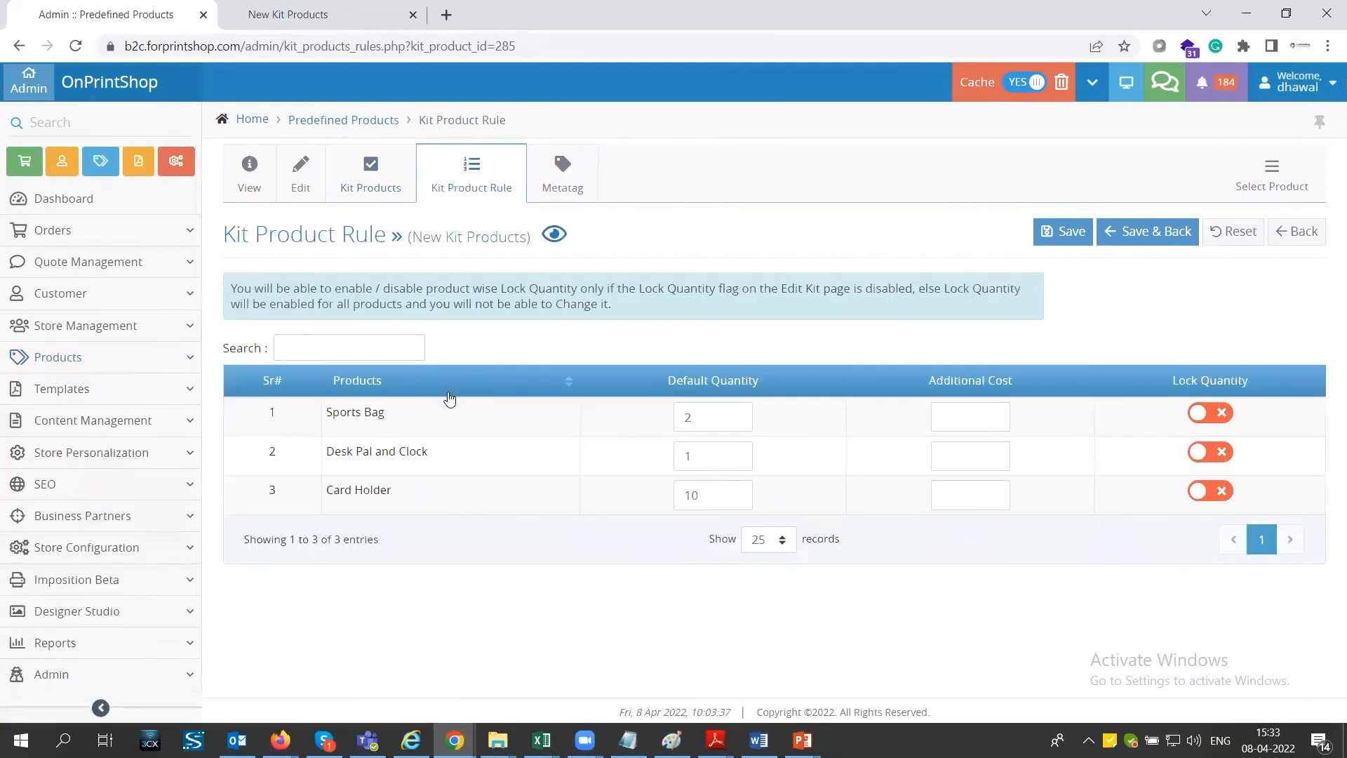
pyautogui.doubleClick(344, 414)
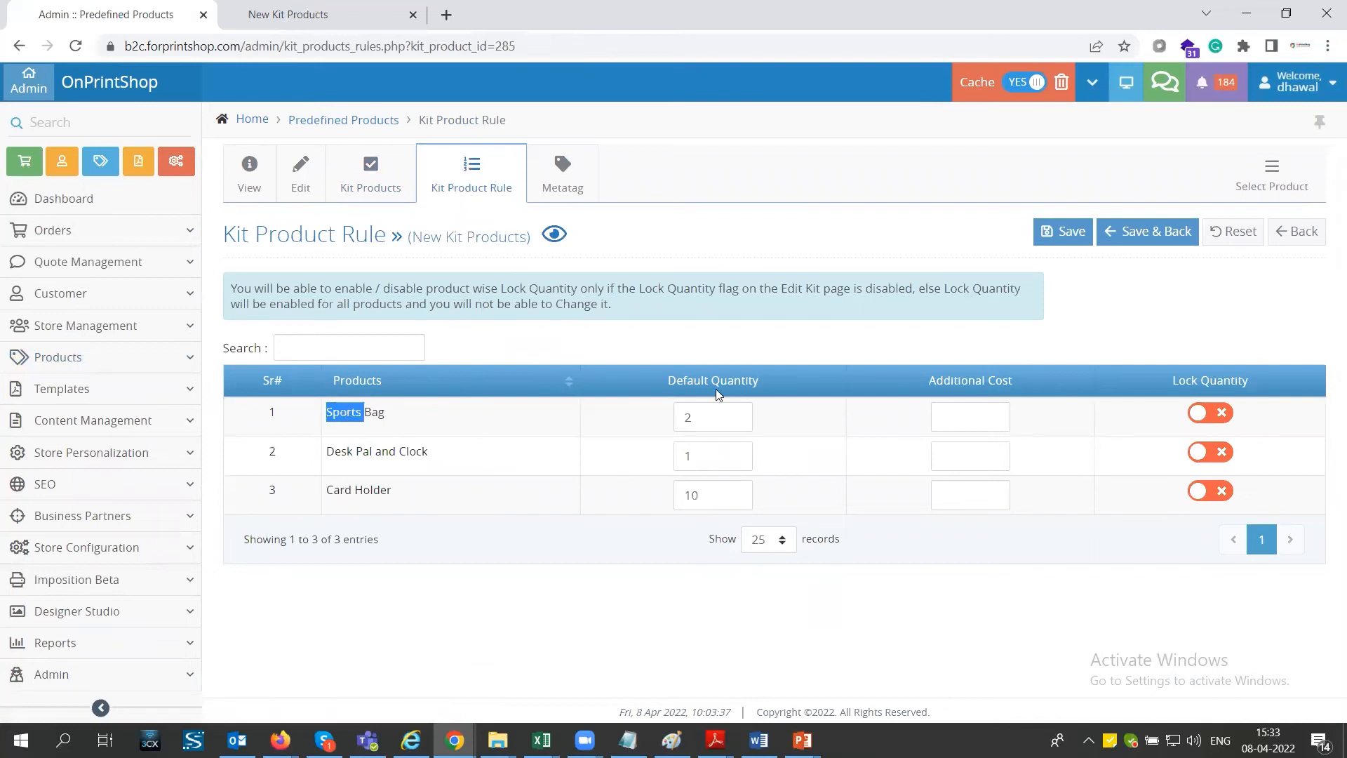